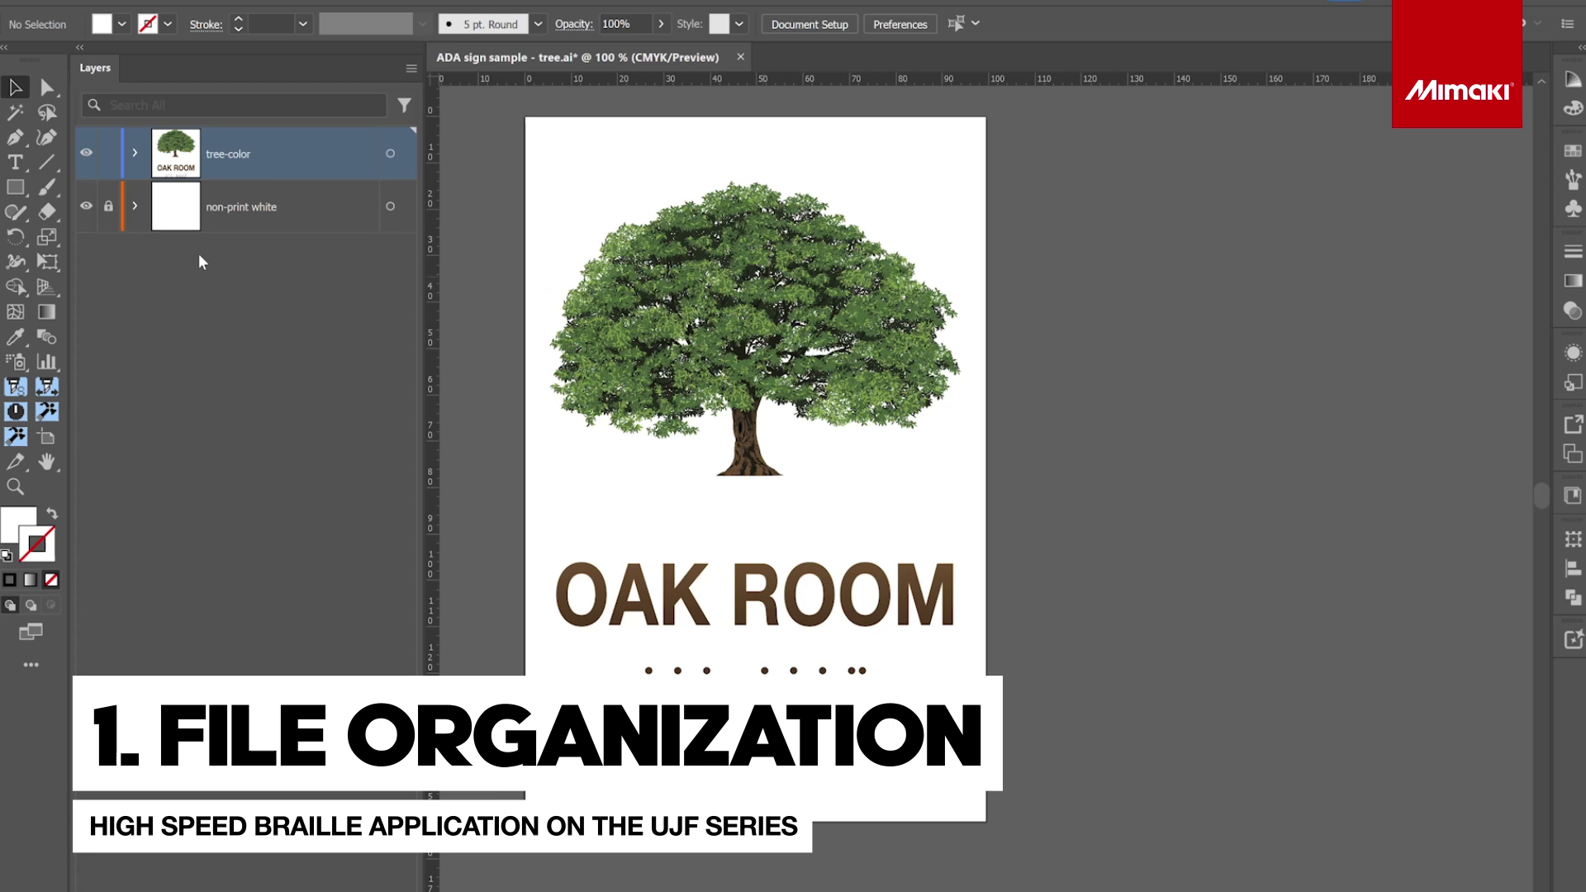
- Open the Mimaki RasterLink panel and dock it beside the artboard
left_click(109, 205)
left_click(135, 206)
left_click(418, 5)
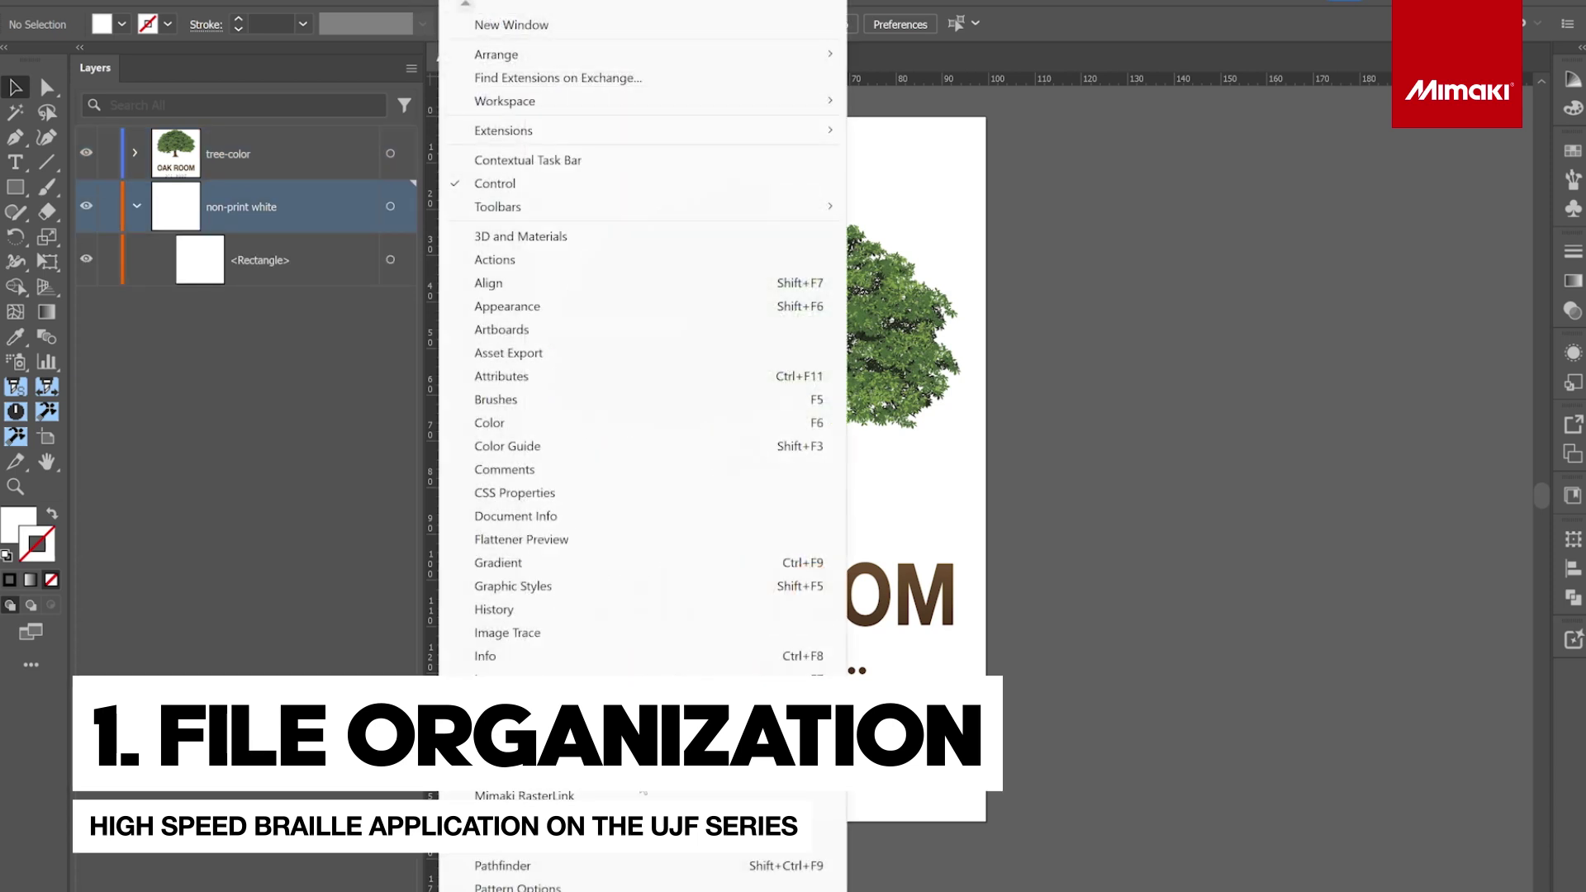
left_click(524, 795)
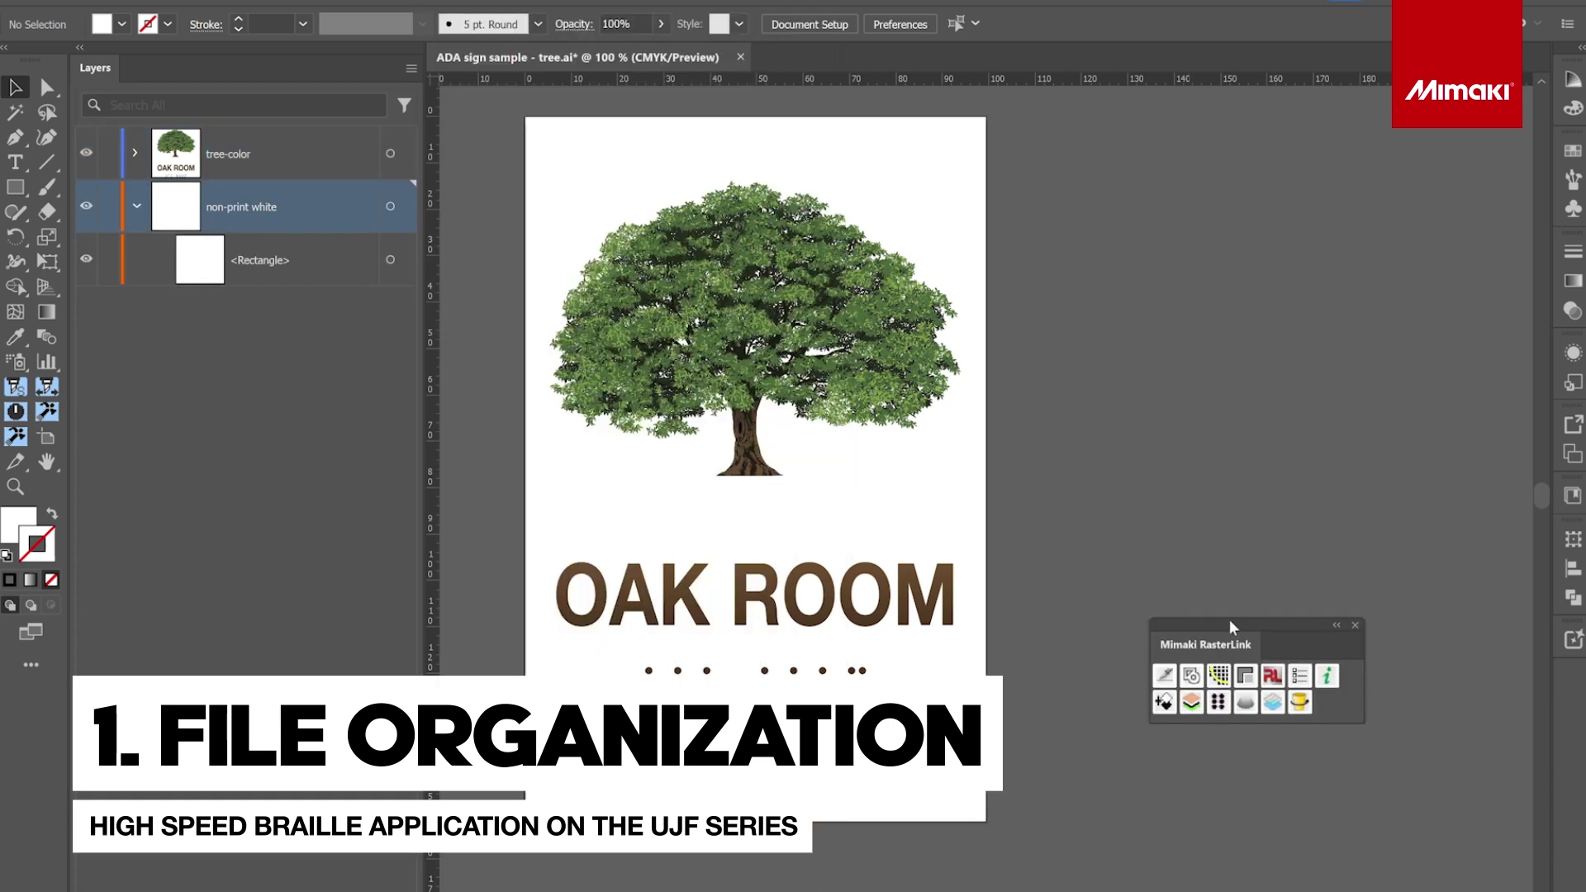
left_click_drag(1229, 621, 1162, 240)
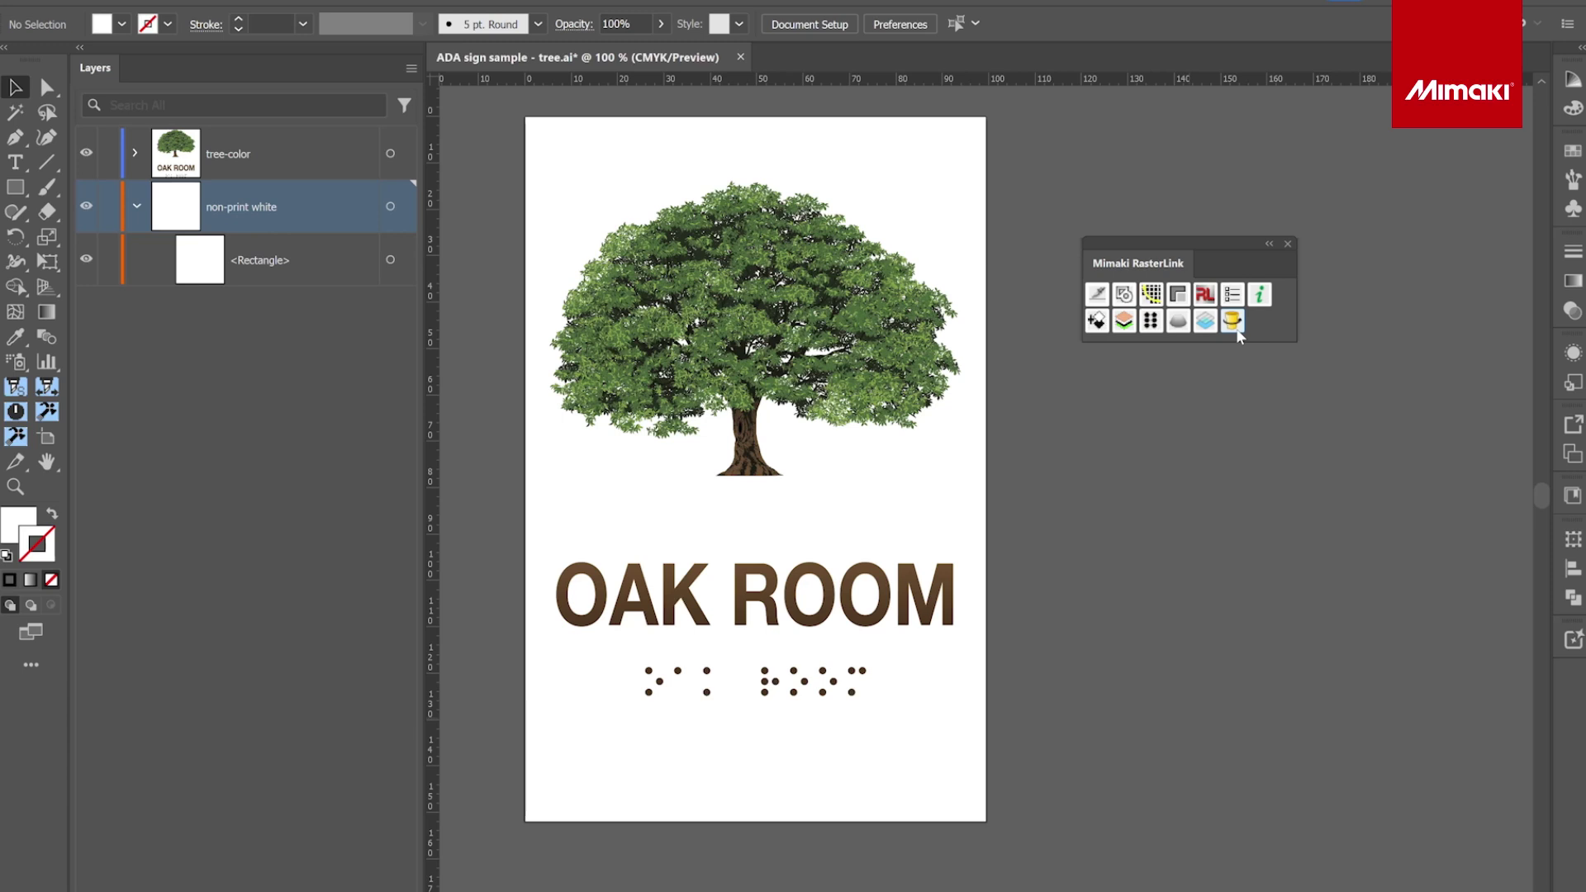
- Relock the non-print white layer and select all artwork on the tree-color layer
left_click(565, 137)
left_click(108, 206)
left_click(136, 206)
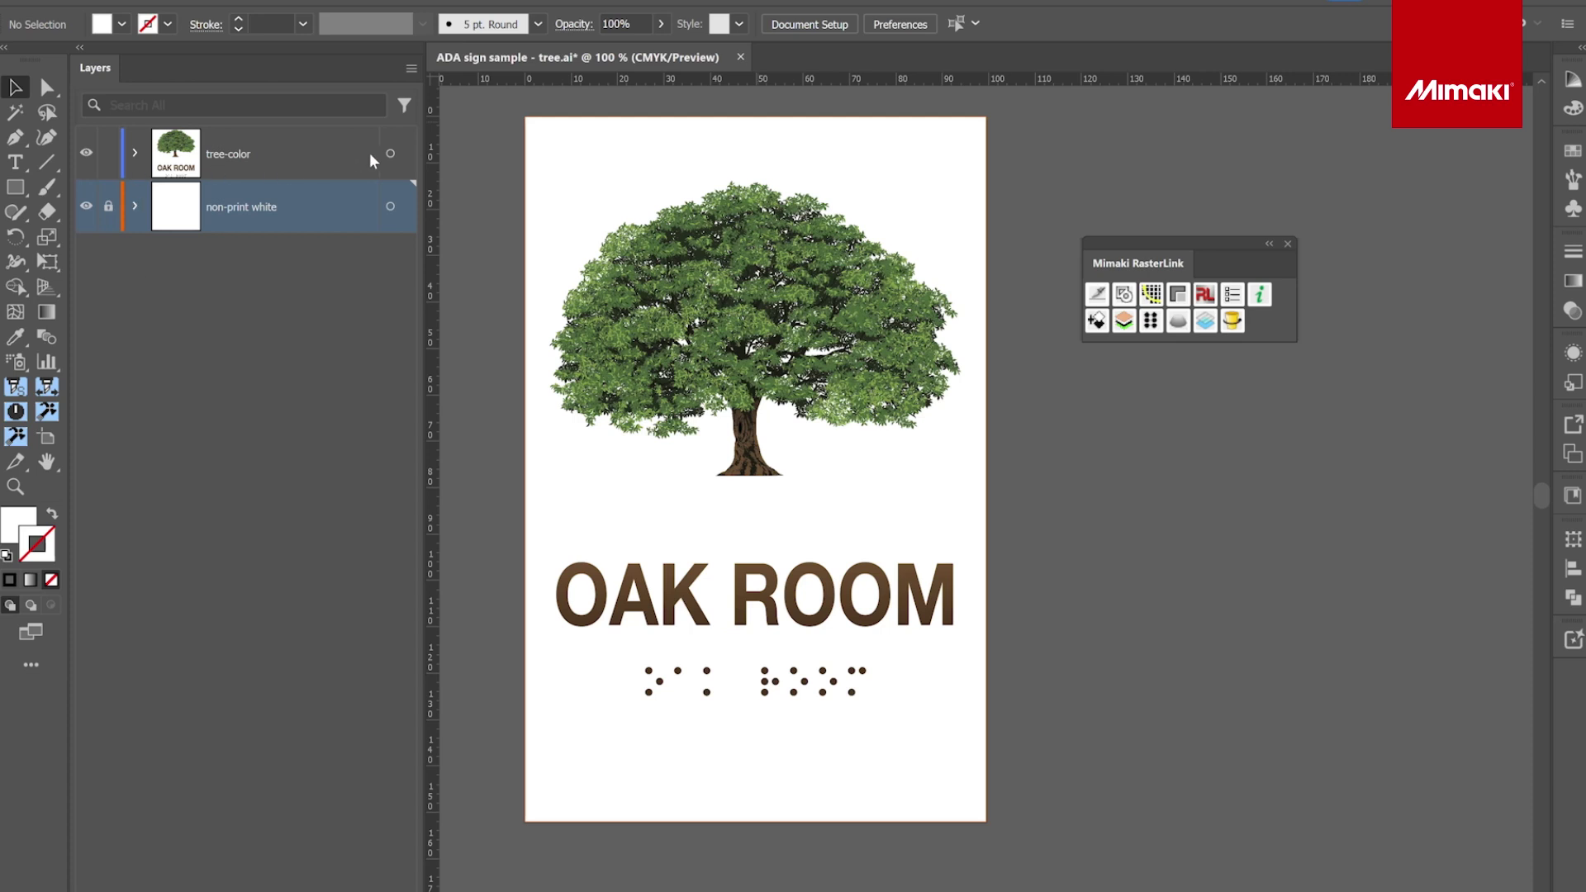
left_click(389, 154)
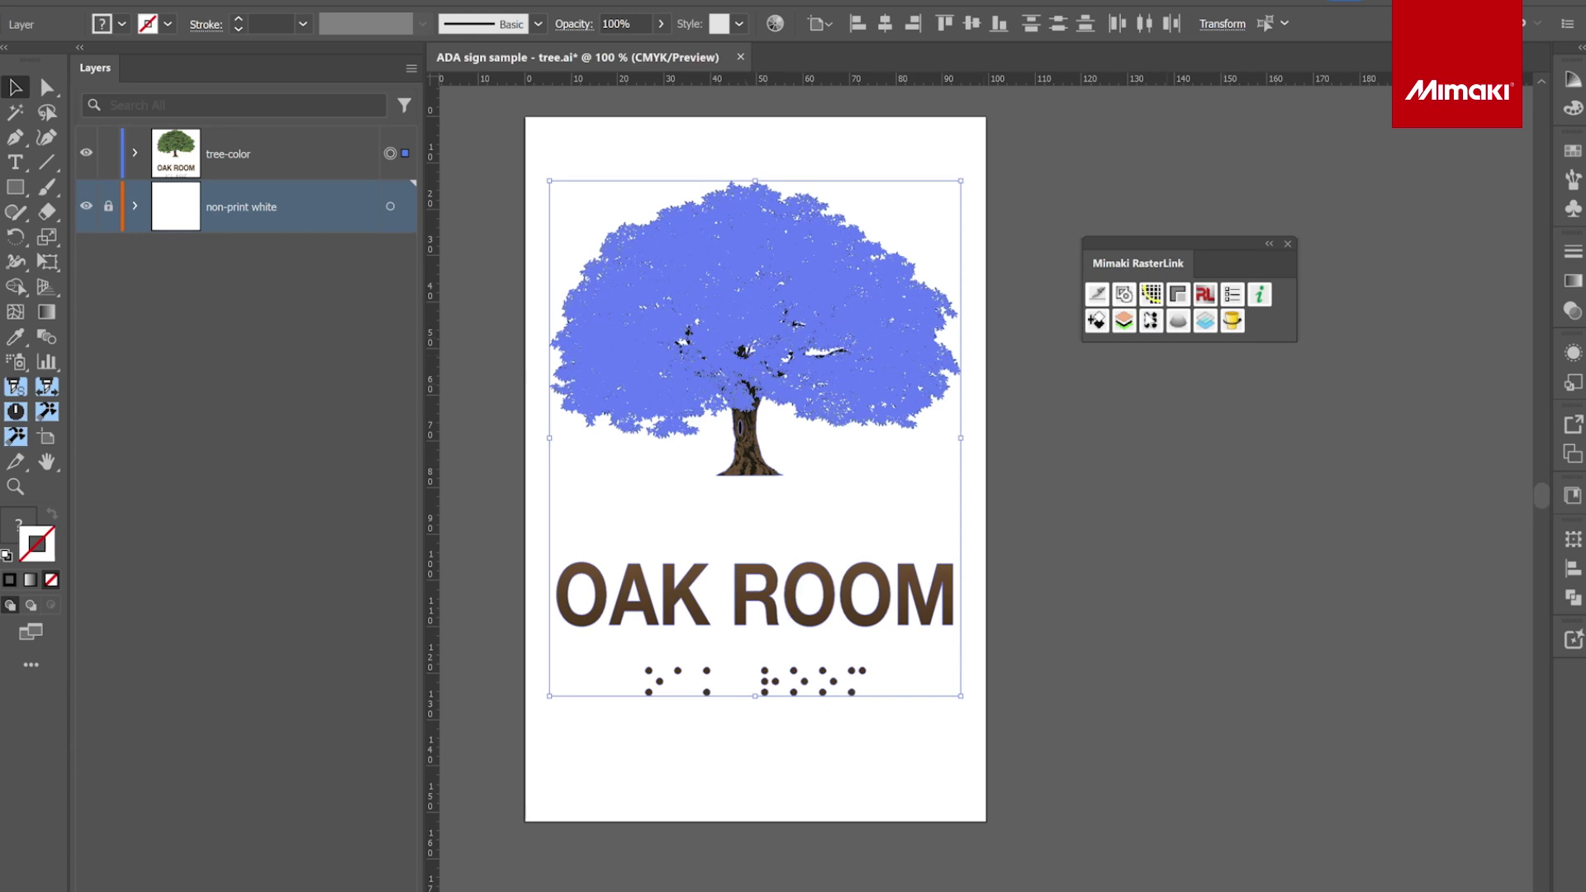
- Open the Braille RLOutput settings, try Standard mode, then return to High Speed
left_click(1151, 320)
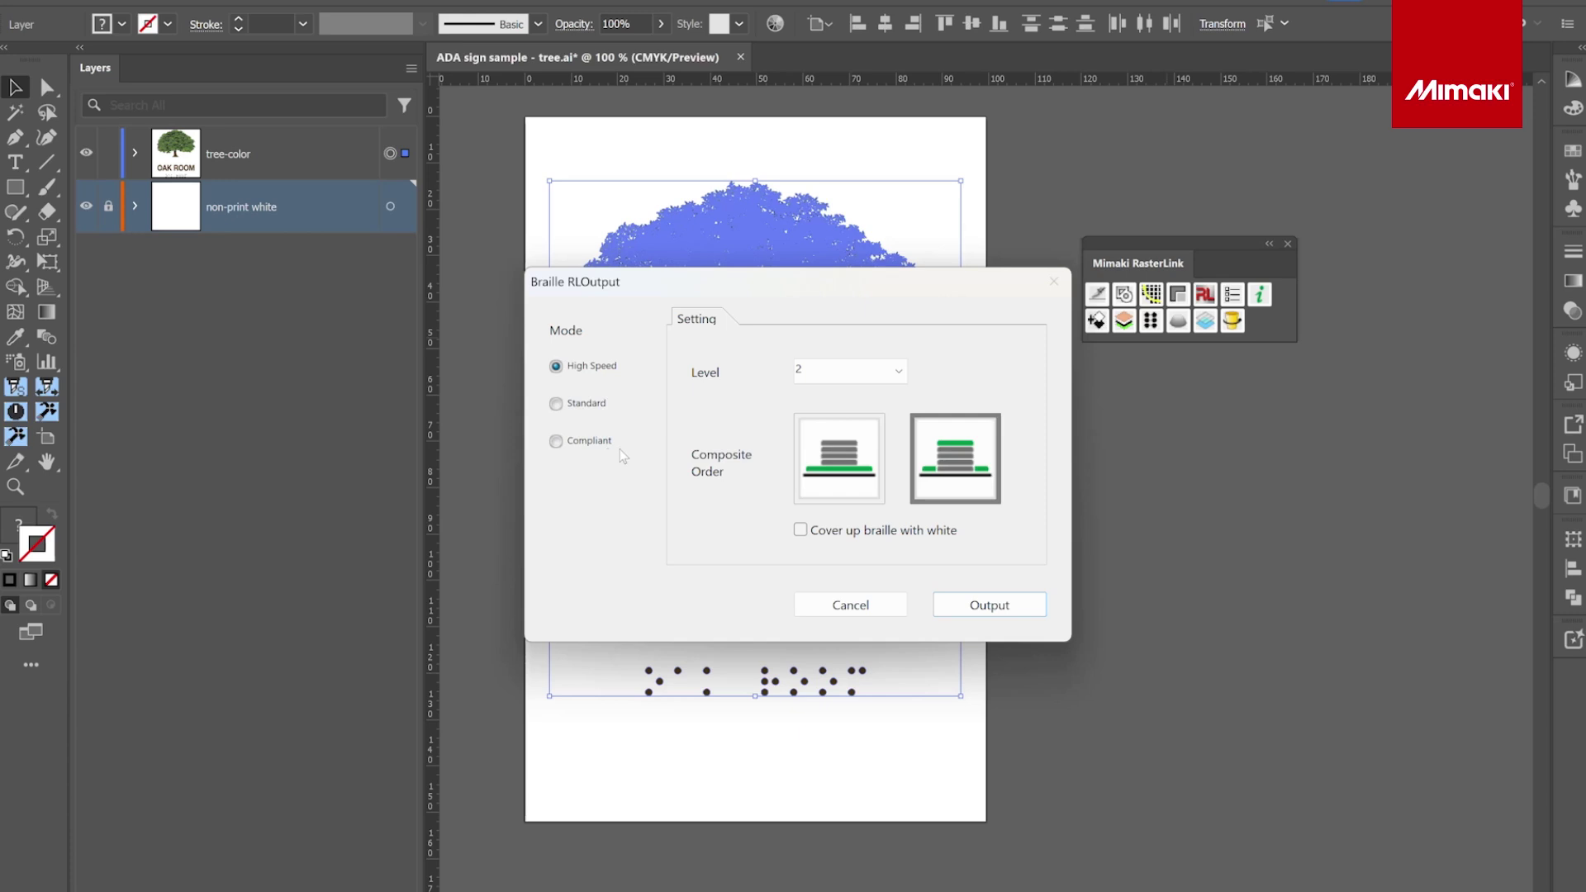
left_click(591, 408)
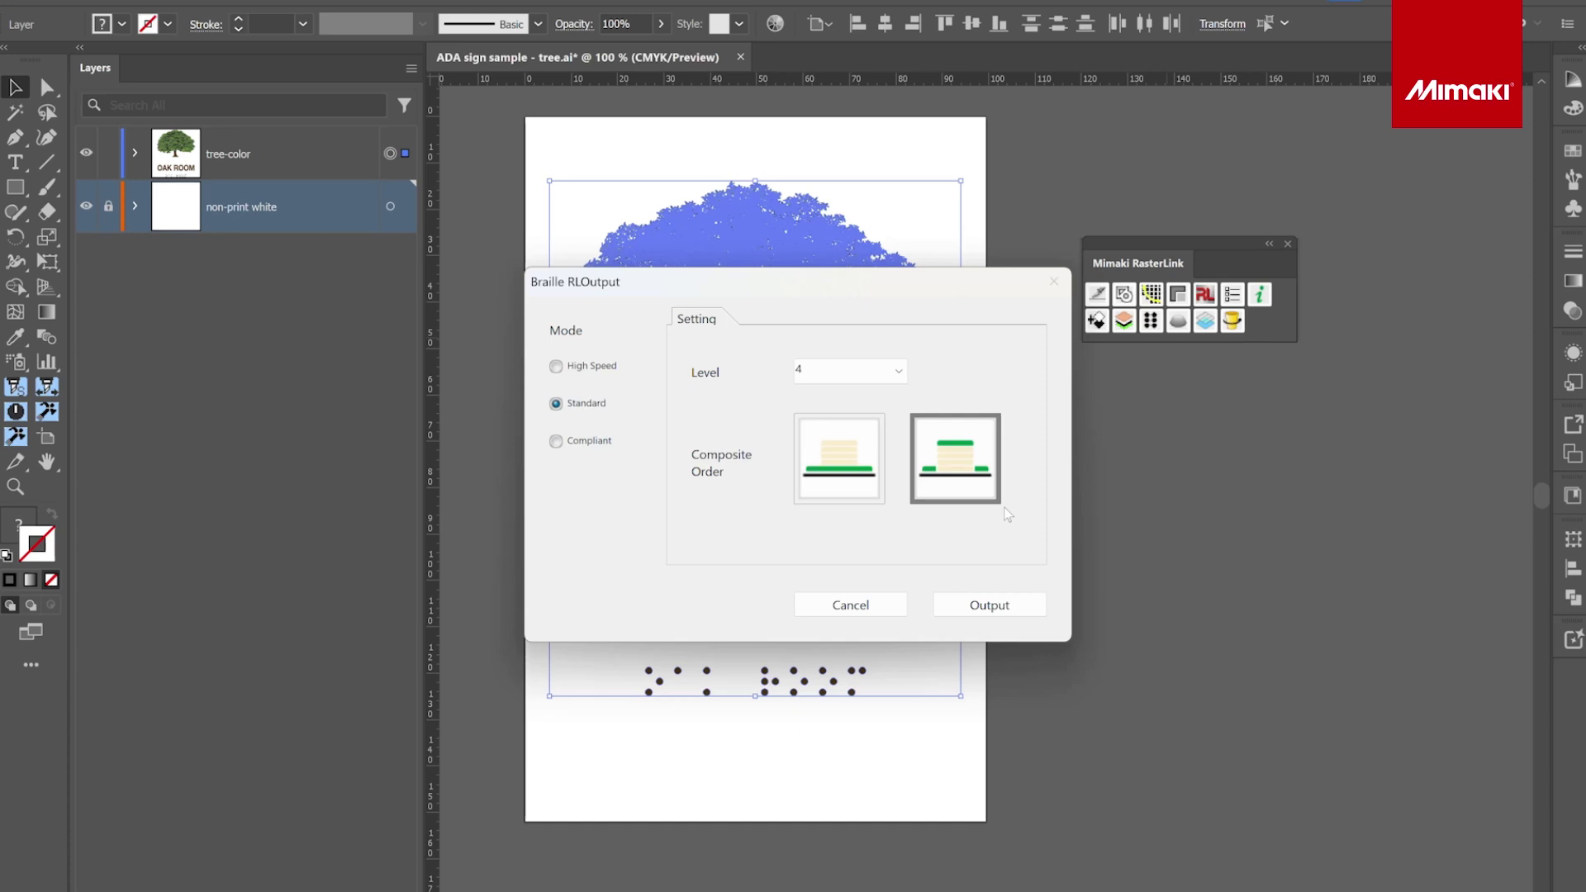
left_click(556, 366)
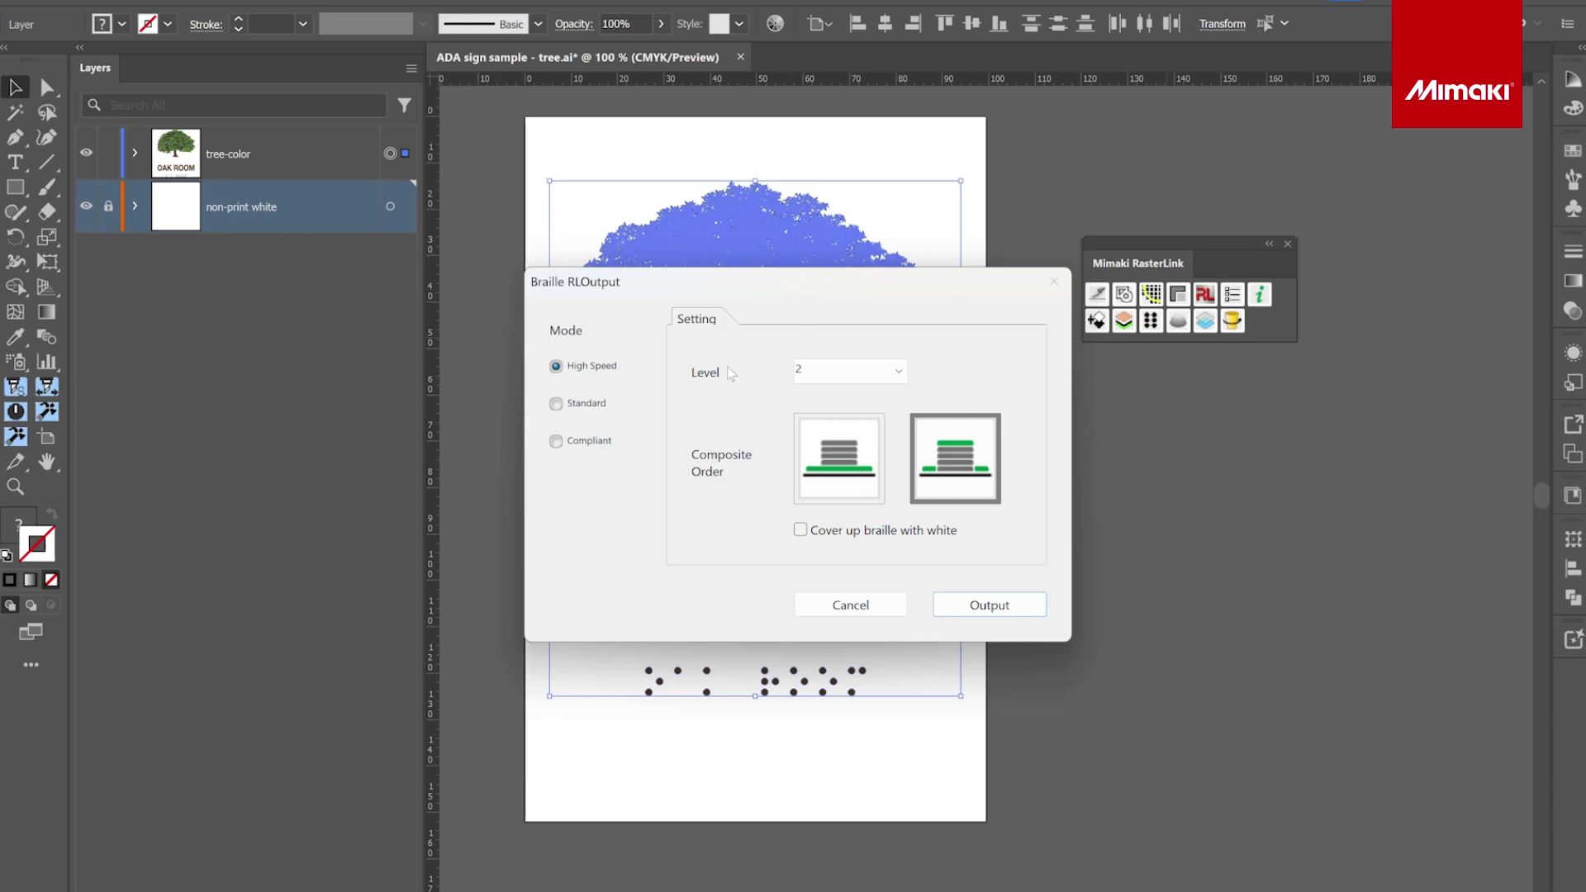
- Set braille Level 3 with the second composite order and cover up braille with white
left_click(900, 372)
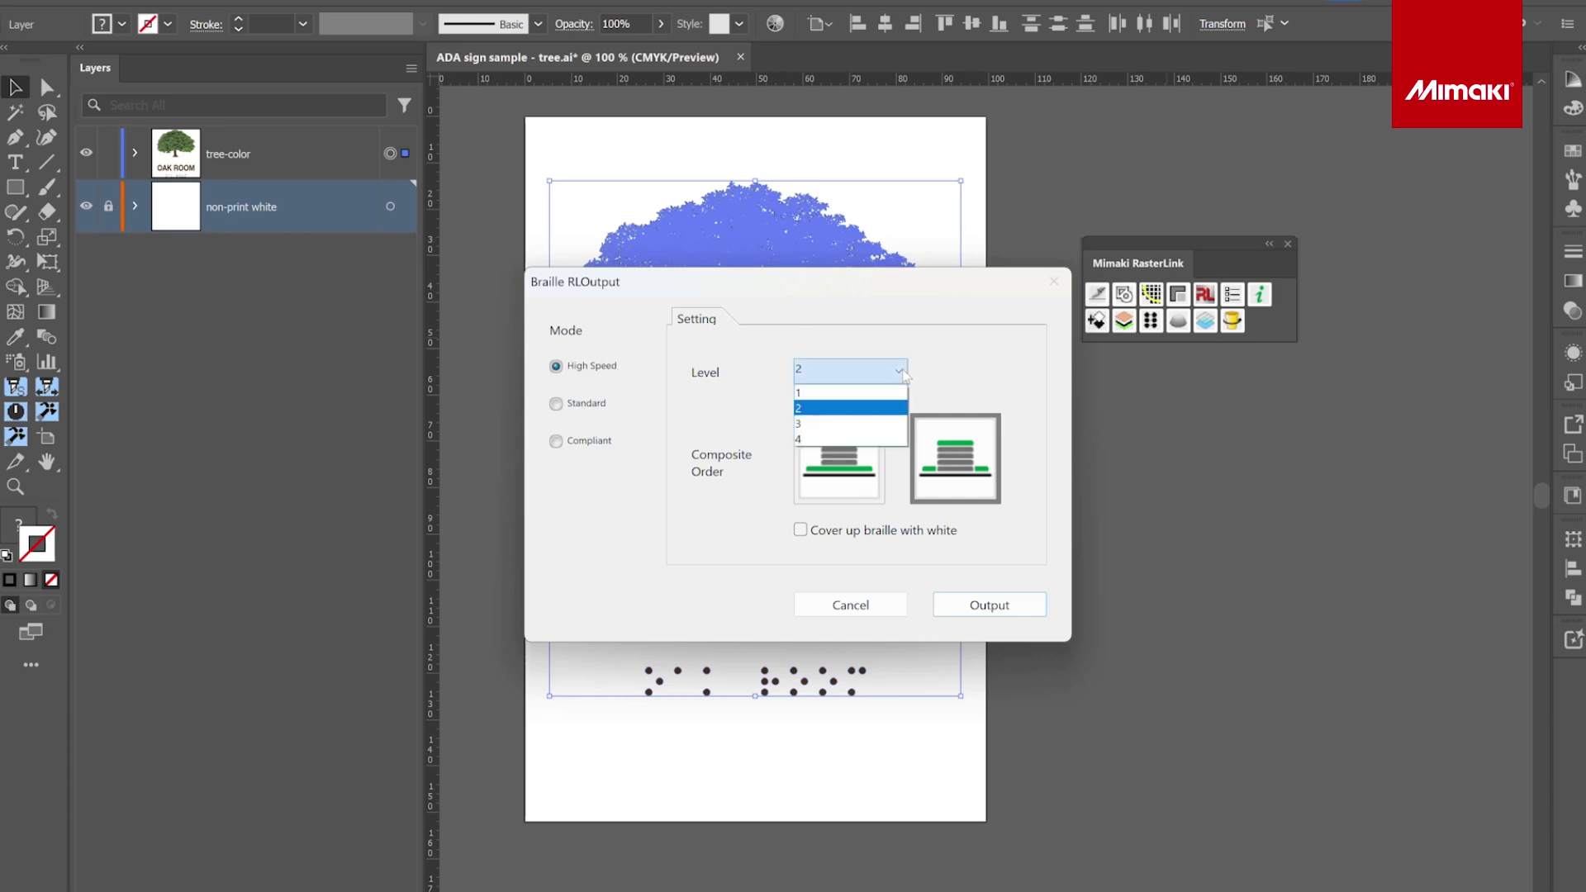
left_click(890, 423)
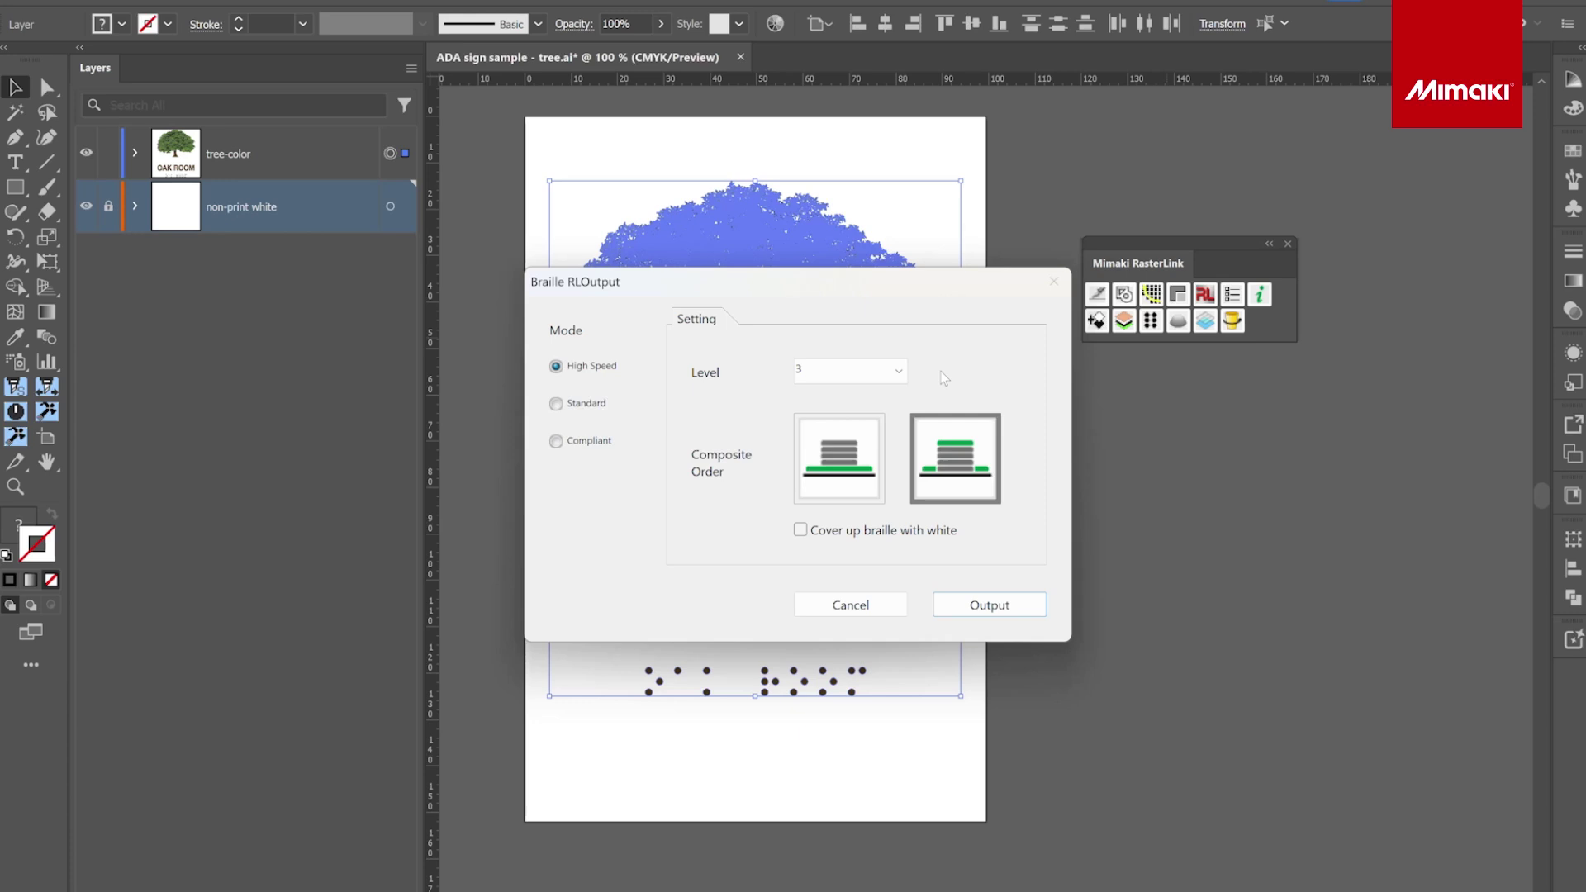
left_click(853, 465)
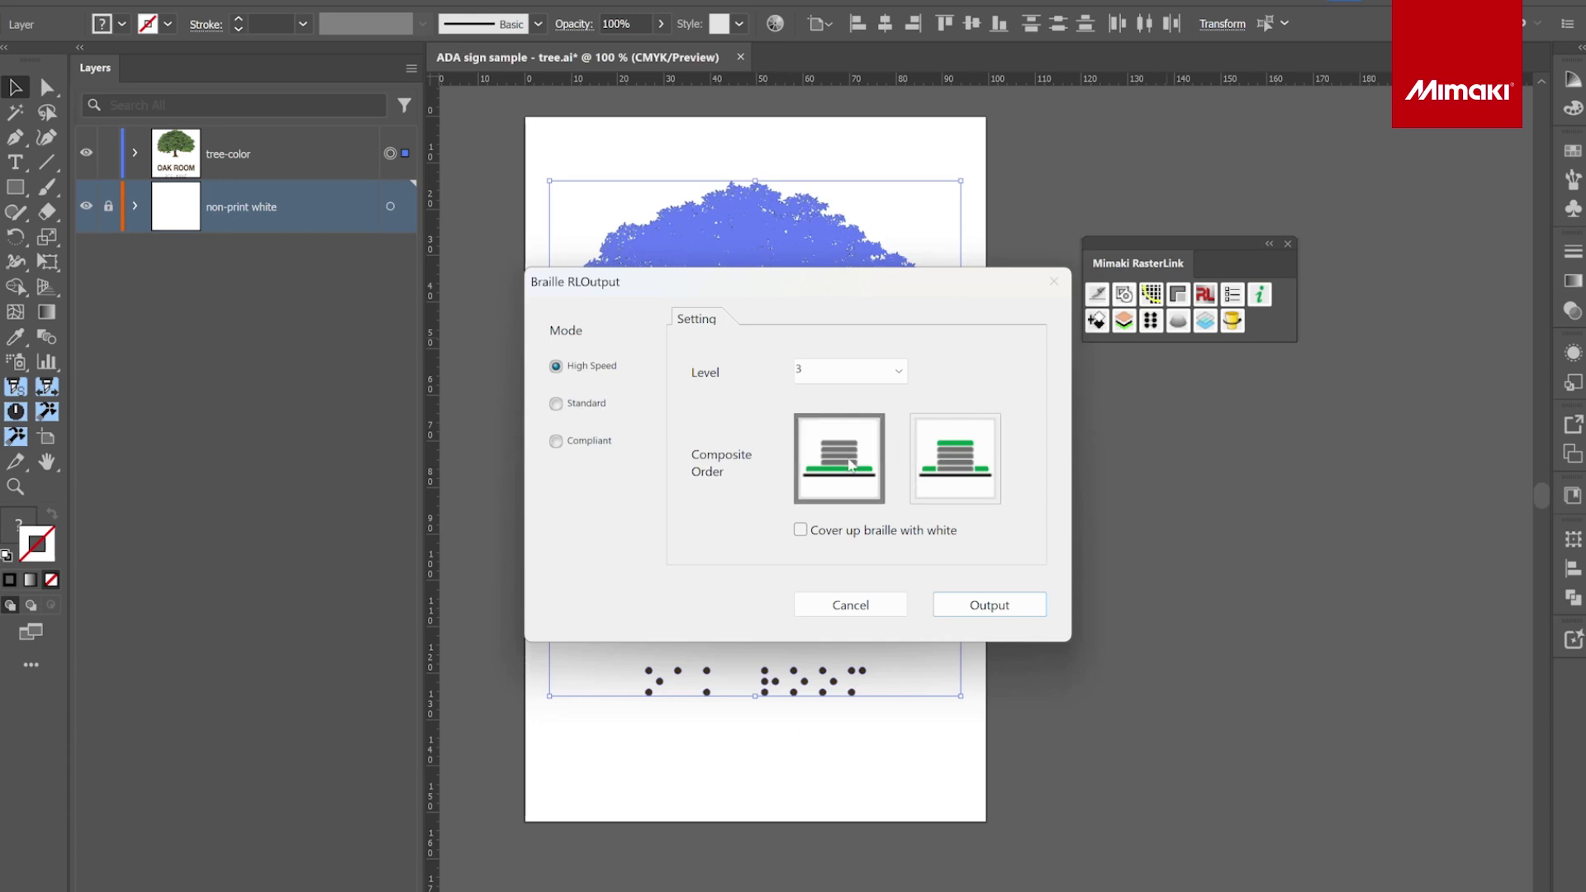
left_click(954, 451)
left_click(826, 478)
left_click(960, 473)
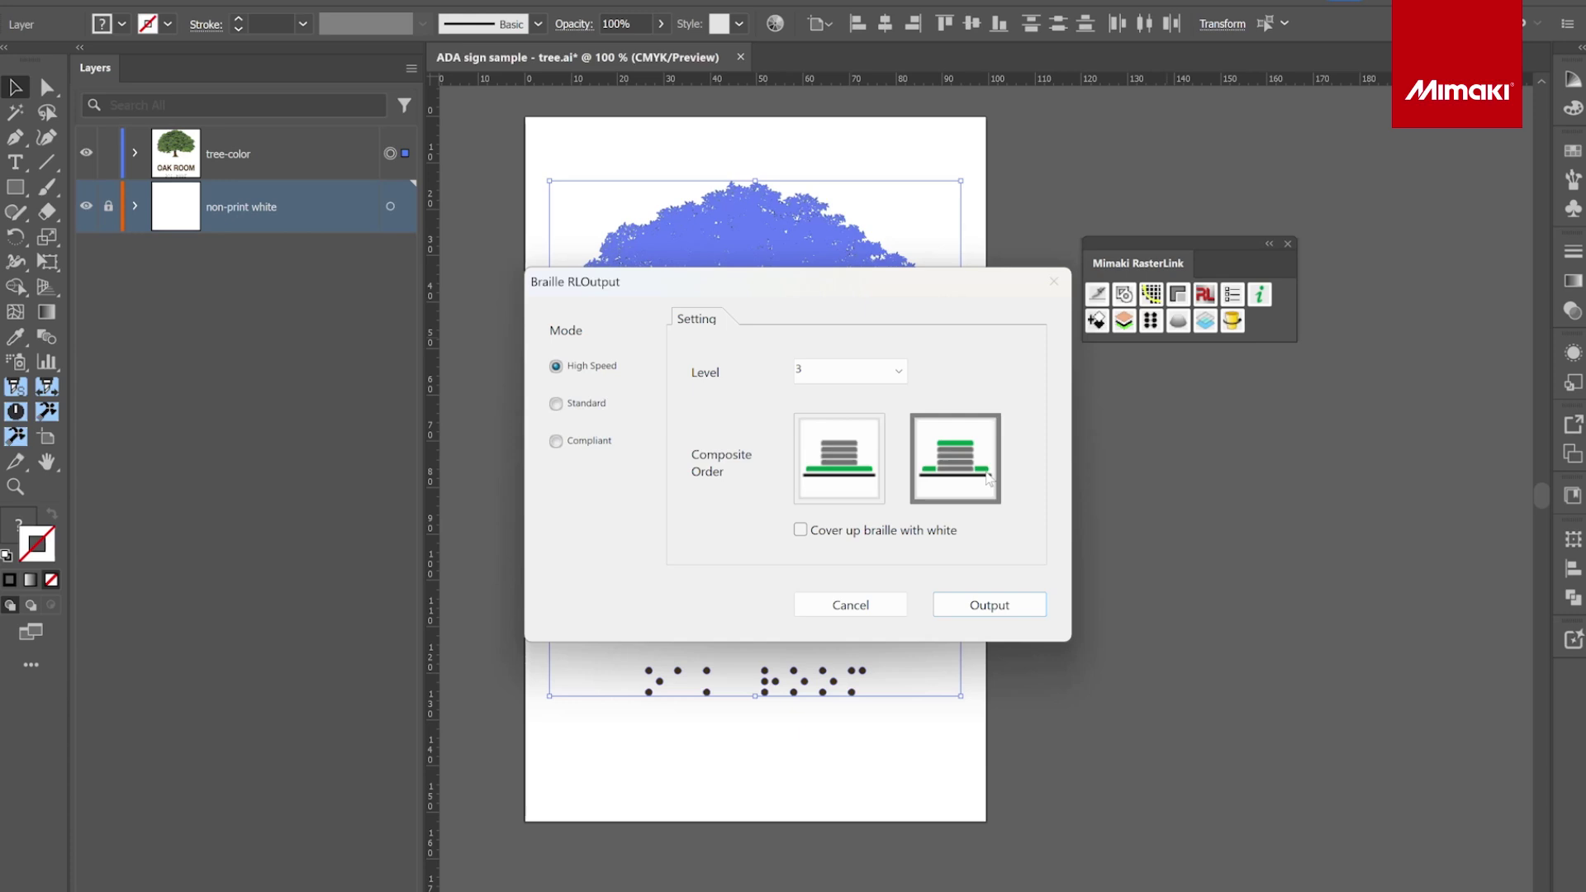
left_click(801, 530)
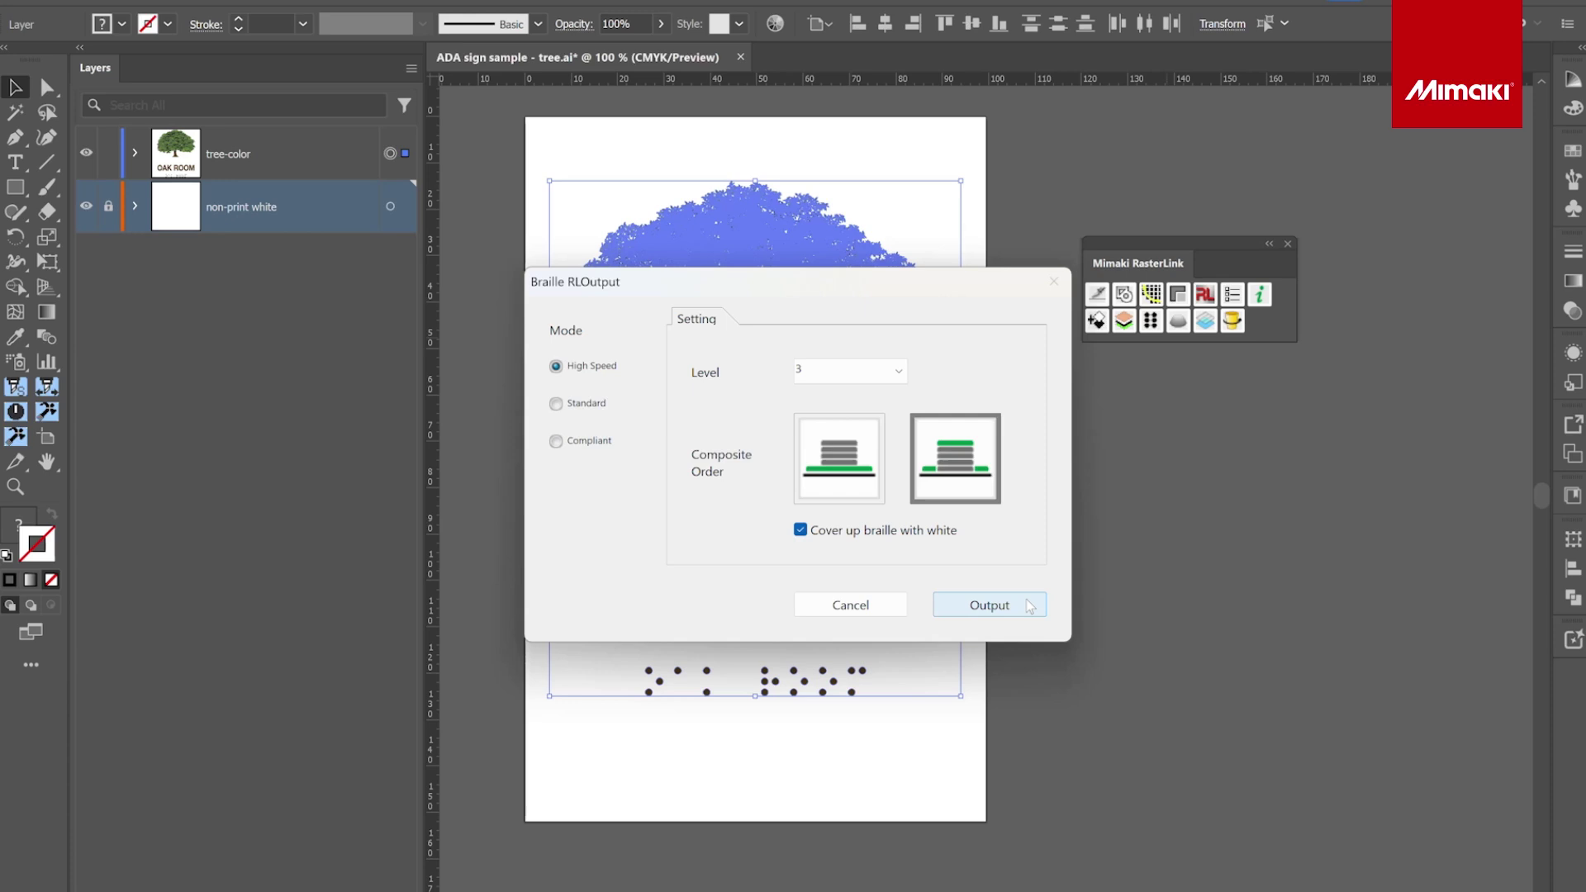
- Output the braille job and save it as the EPS 'ADA sign sample - tree'
left_click(988, 604)
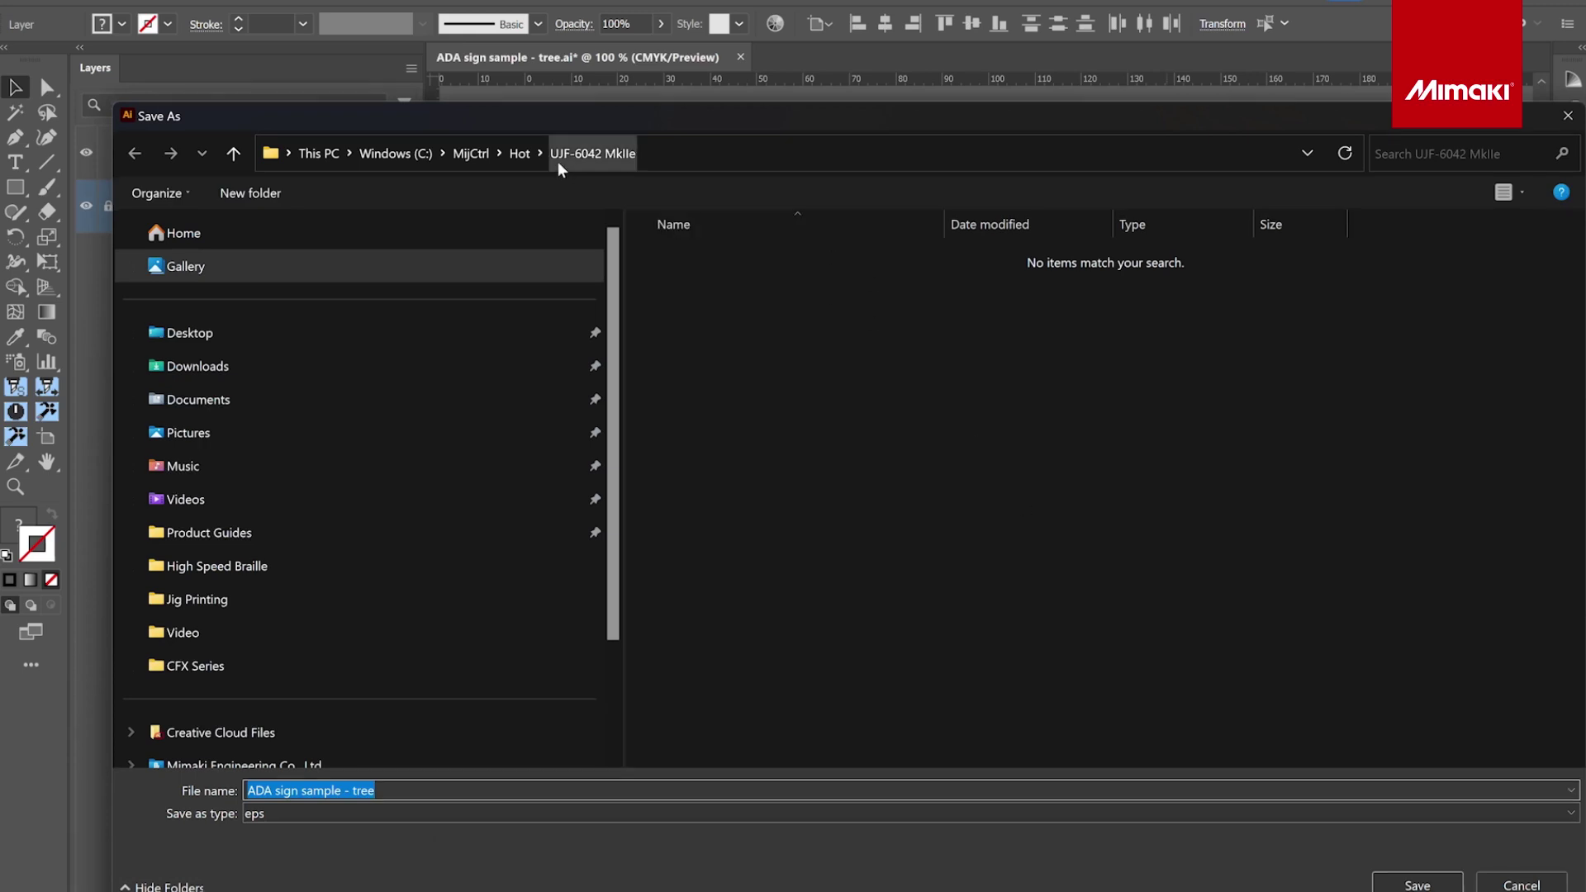
left_click(1413, 885)
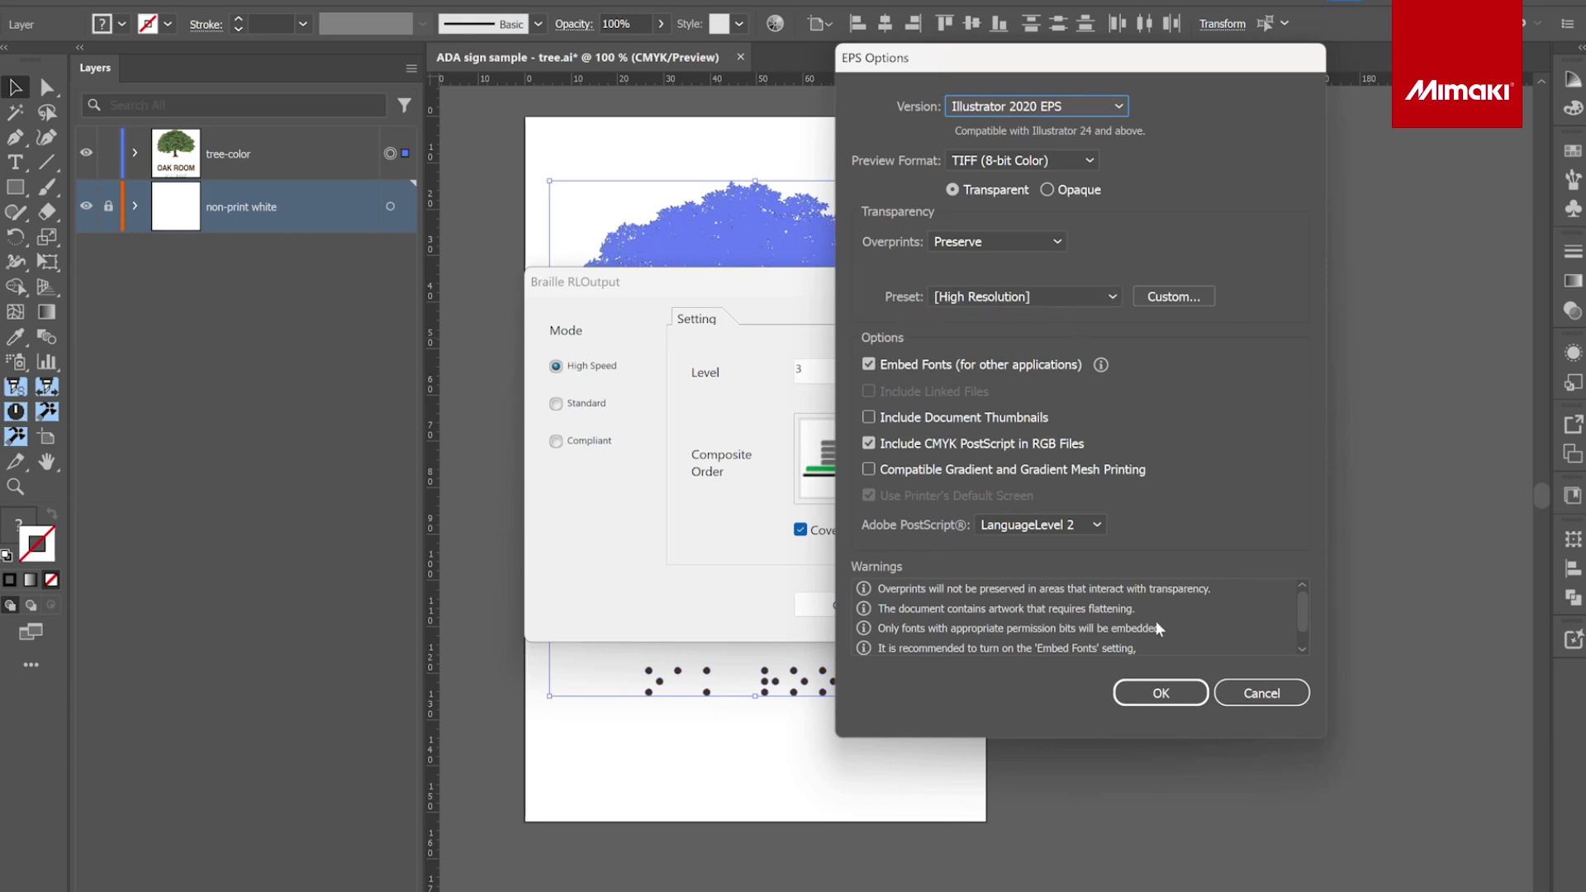
left_click(1161, 692)
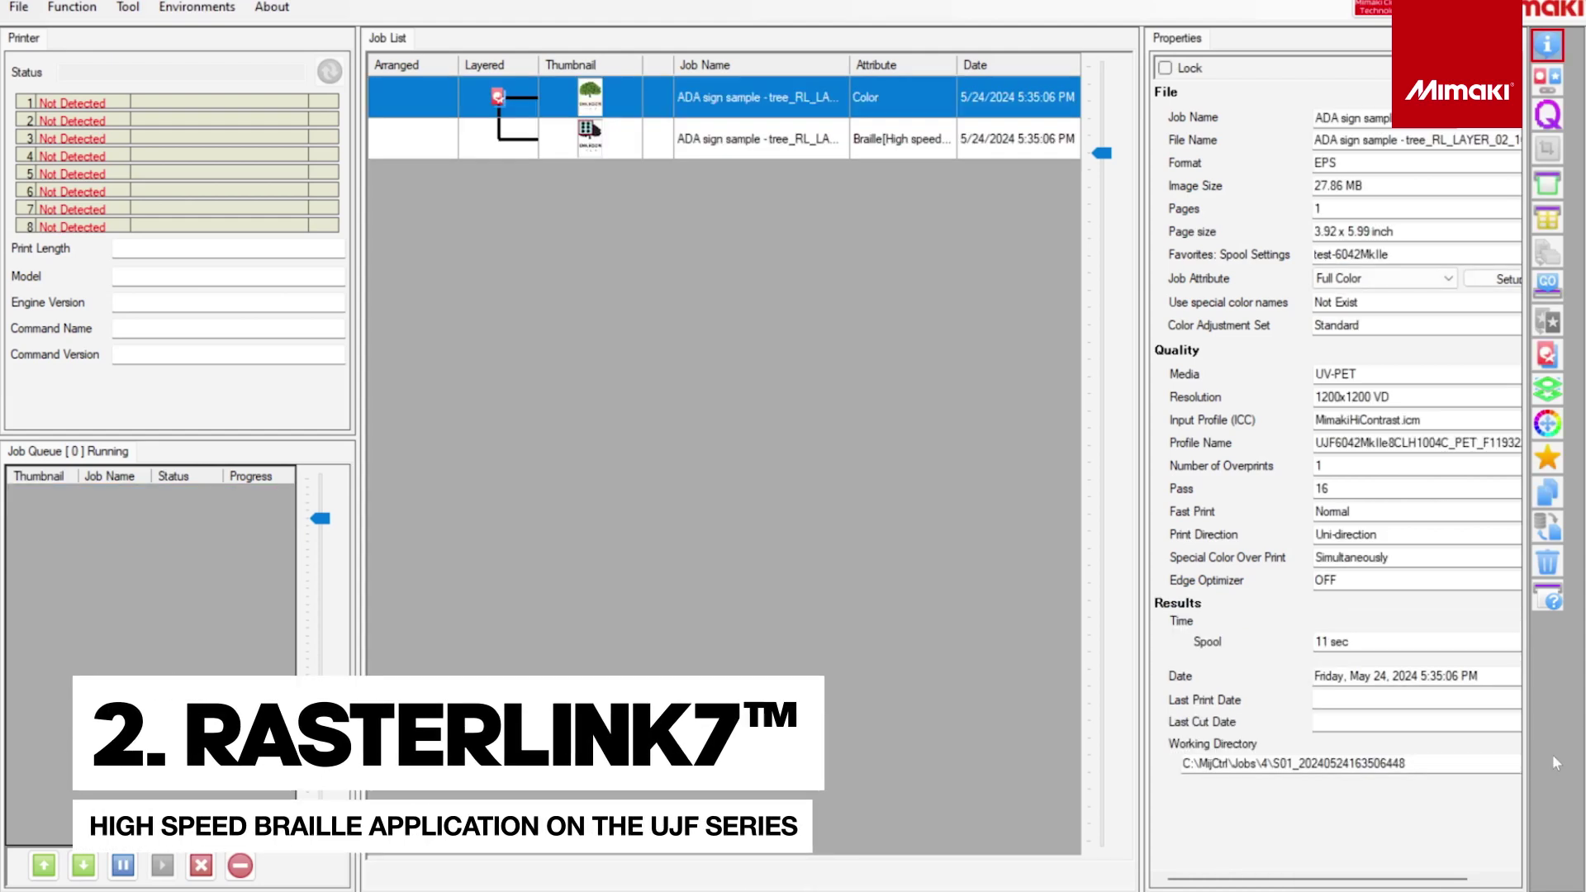
- Enlarge thumbnails and compare the Braille ([Braille]HighSpeed, 600x1200 VD) and Color (UV-PET, 1200x1200 VD) jobs
left_click_drag(1100, 153, 1130, 401)
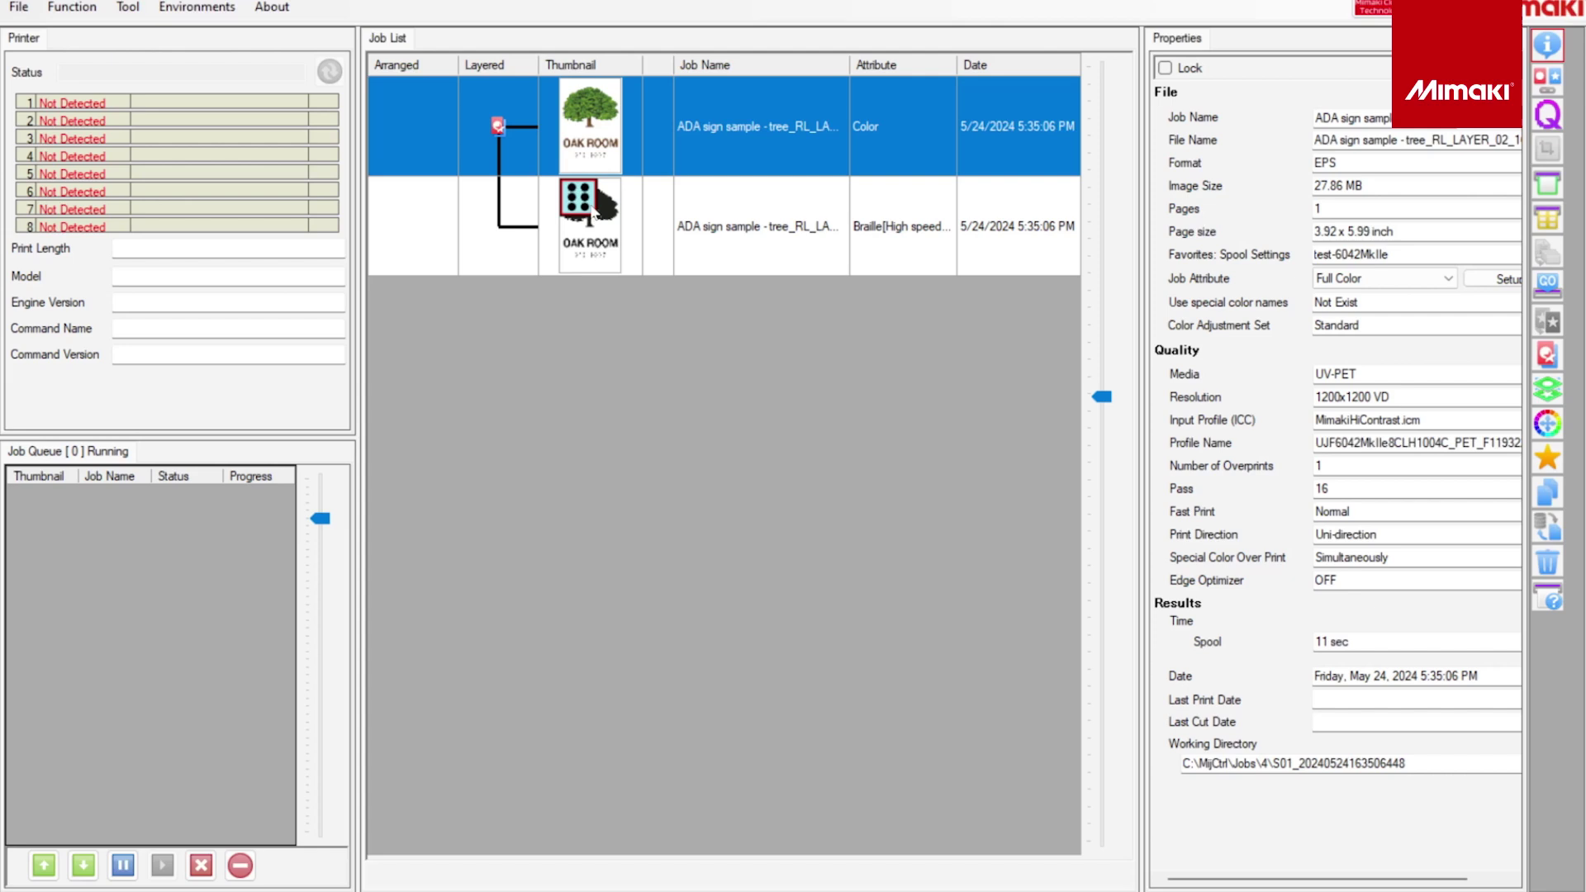
left_click(650, 224)
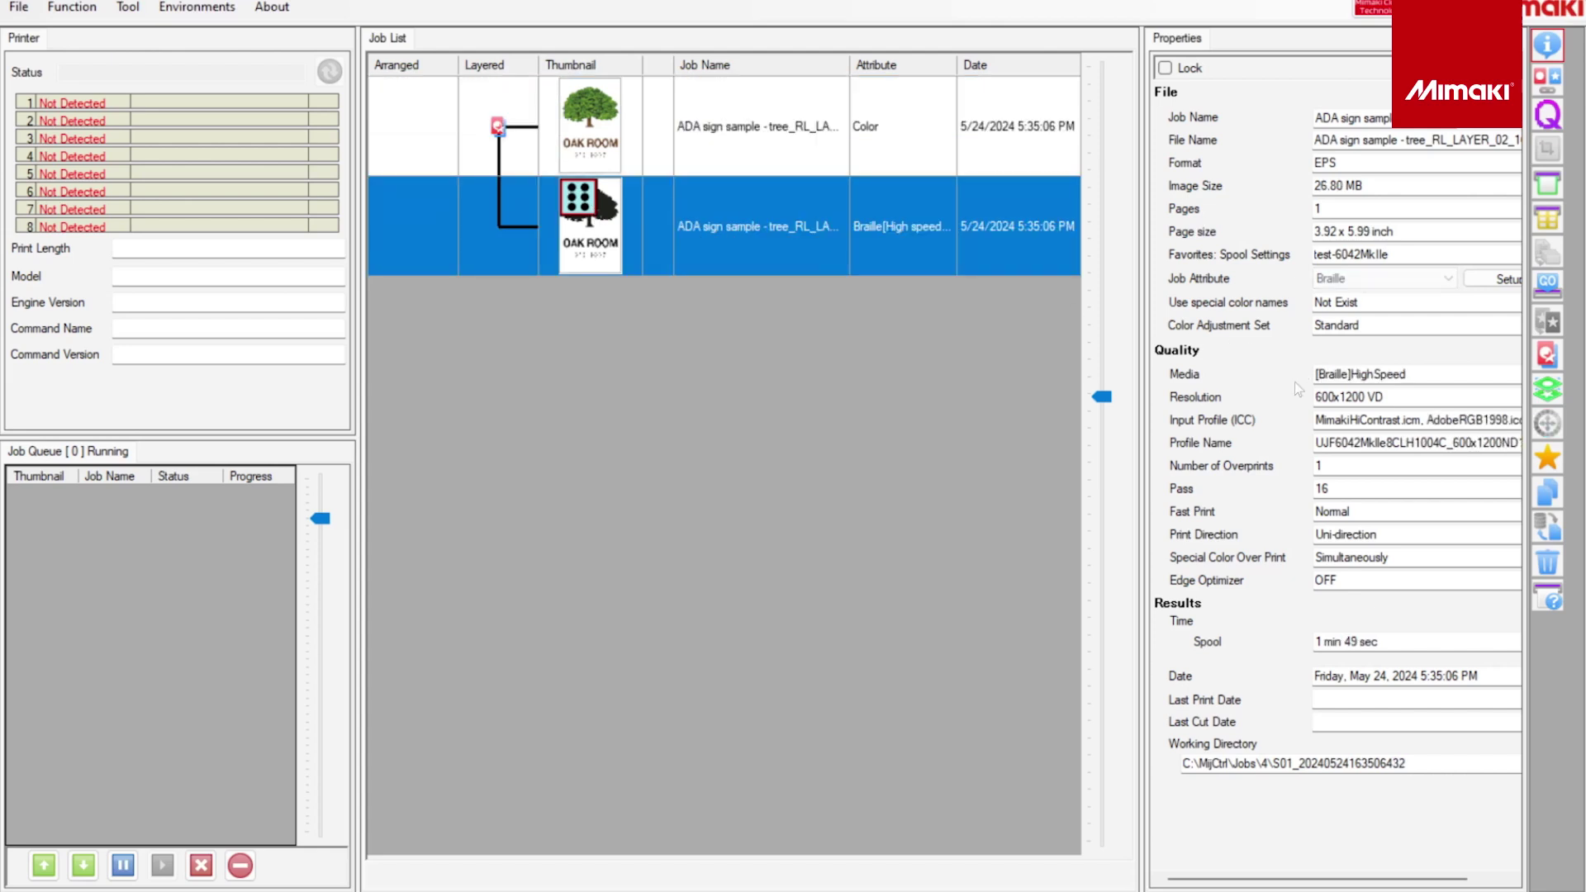
left_click_drag(1143, 379, 1004, 375)
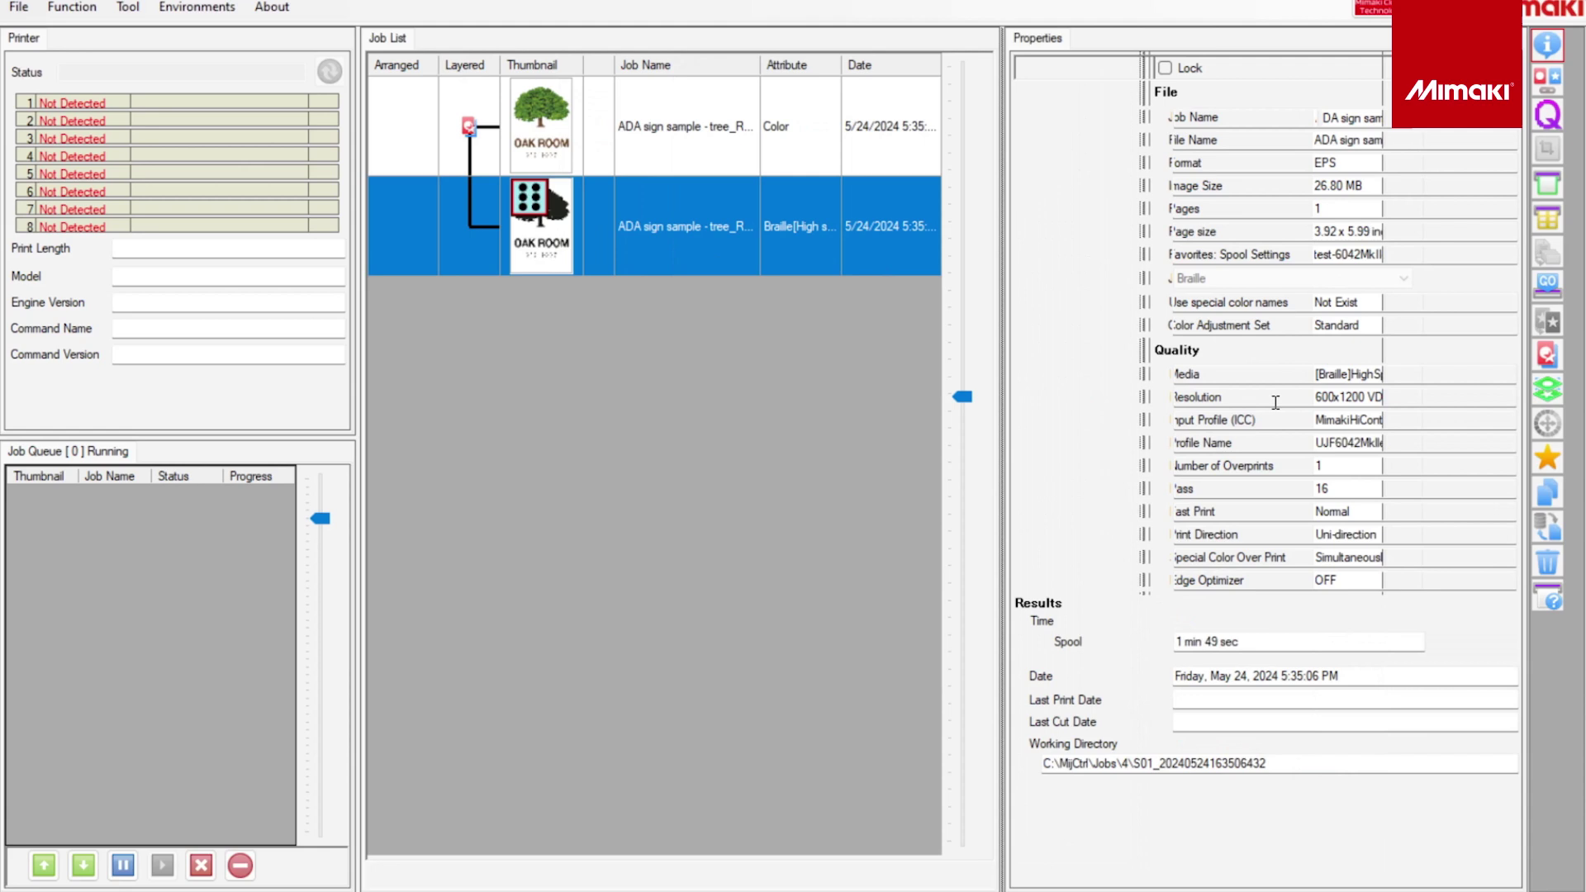
left_click(1321, 369)
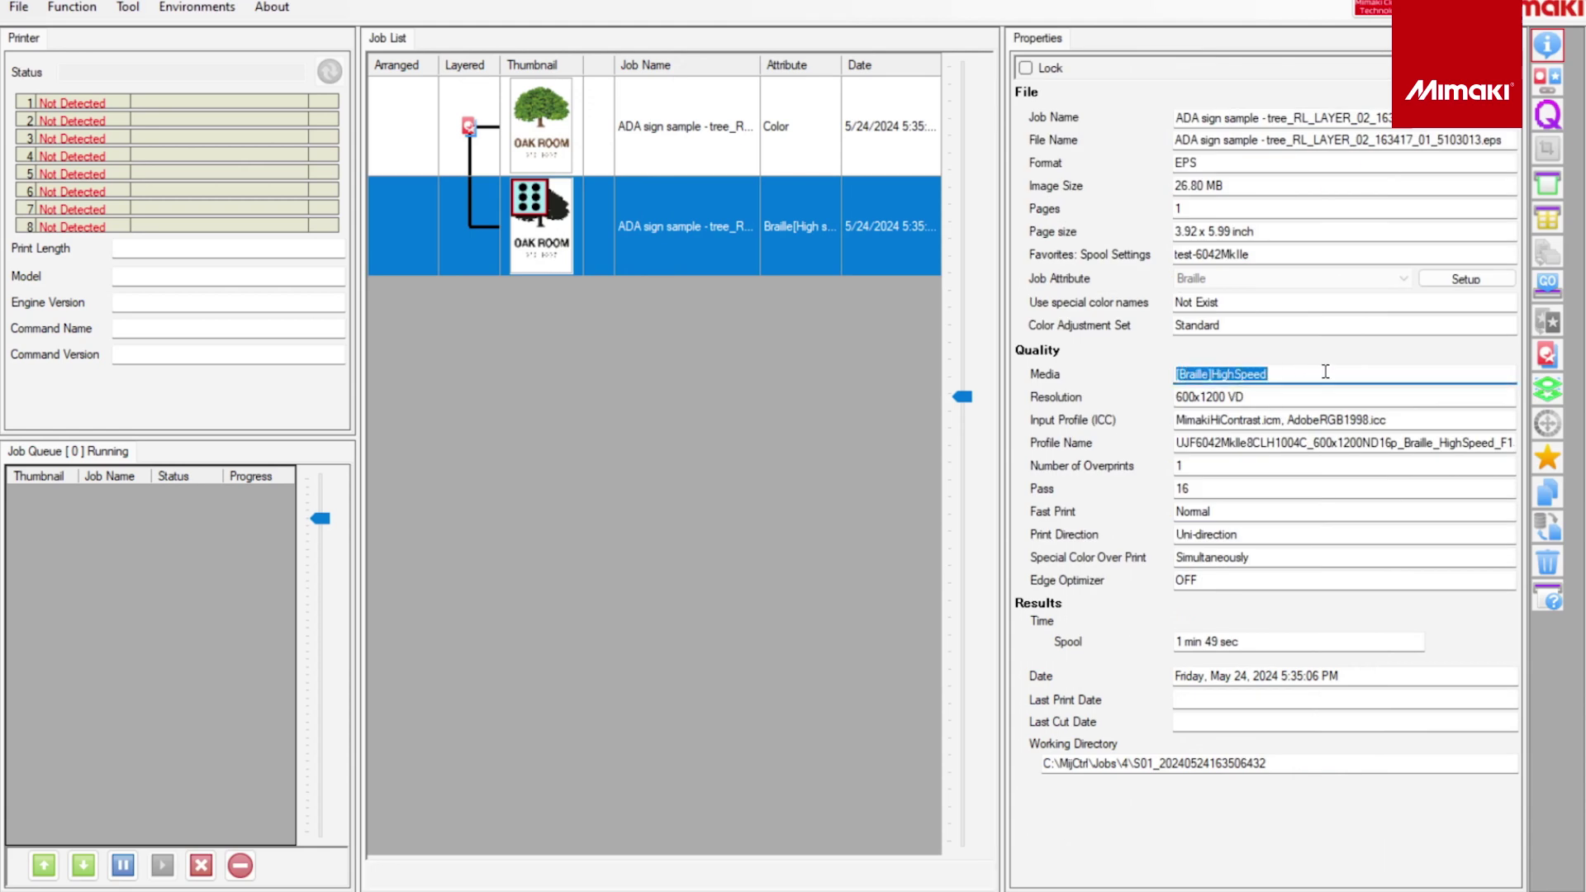
left_click(820, 143)
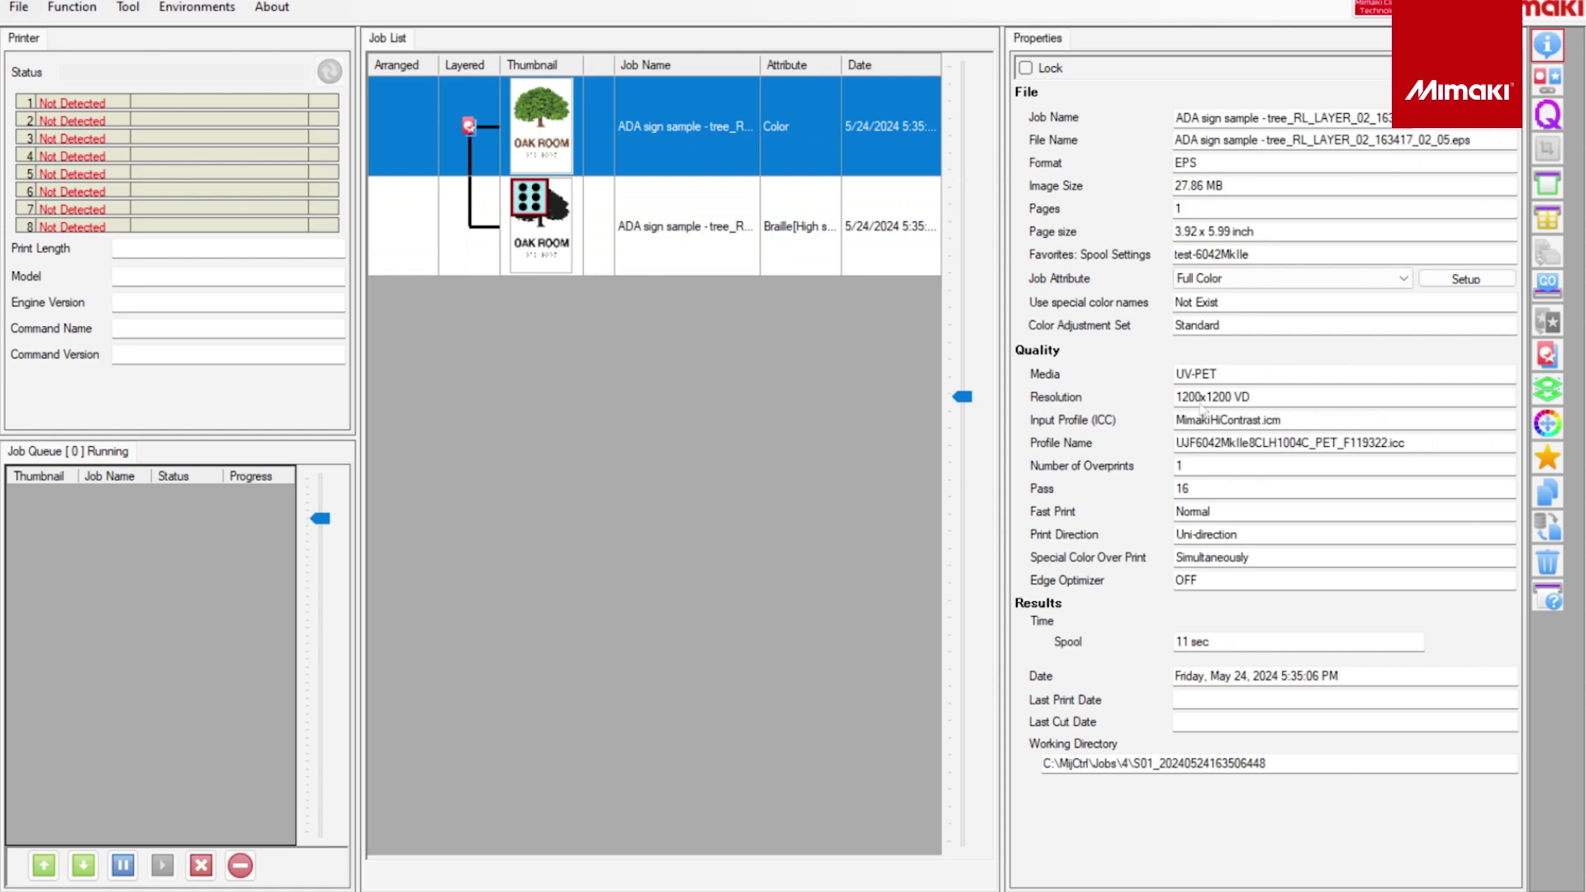
left_click(1299, 396)
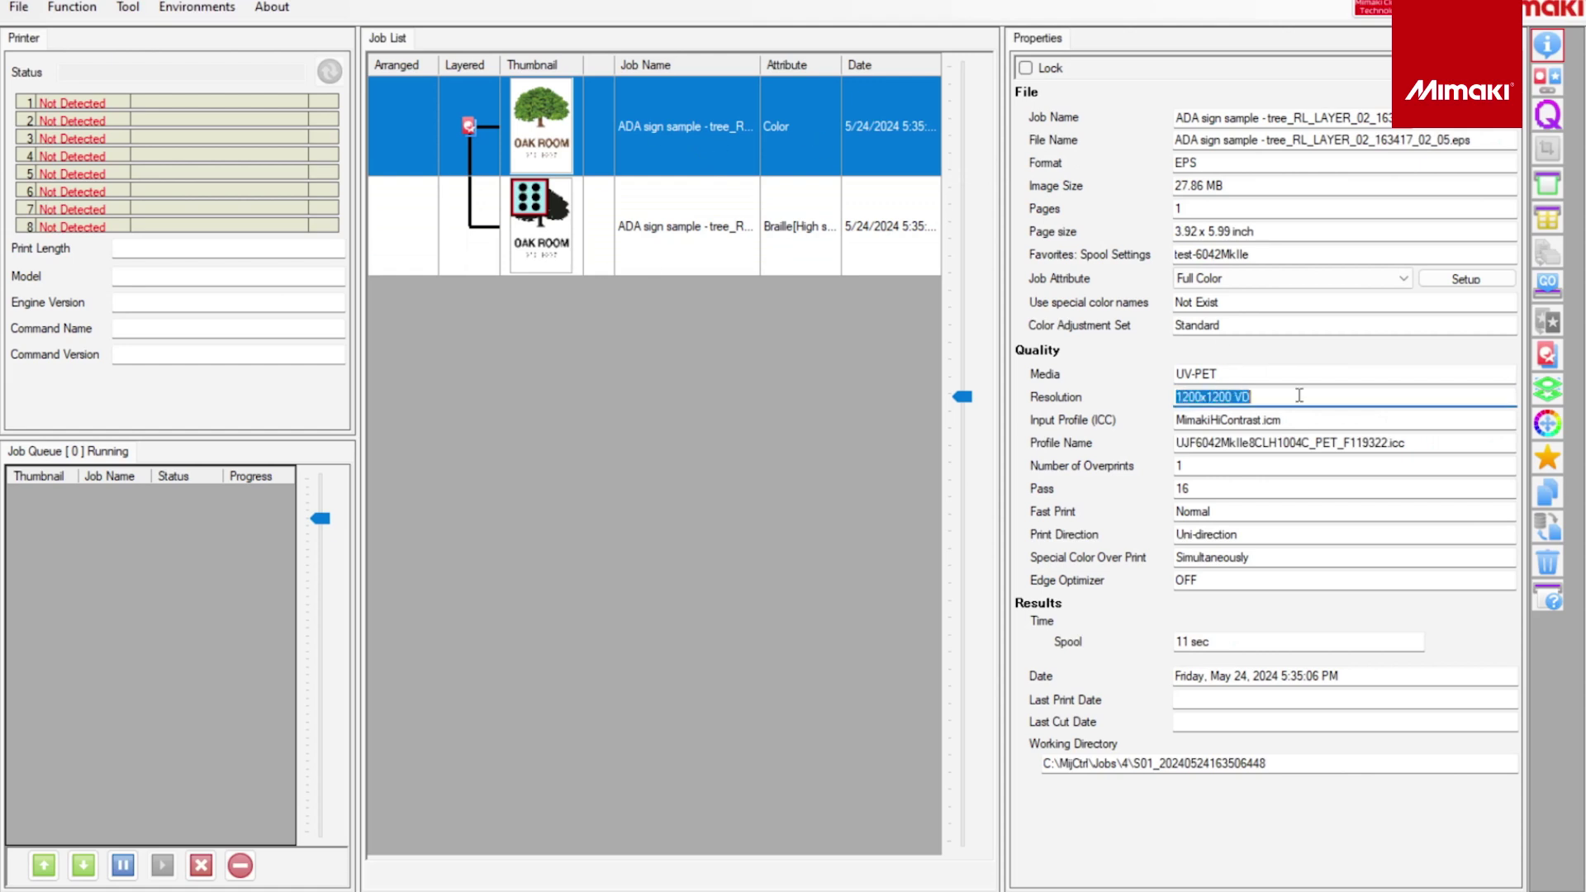
- Set the Color job's print resolution to 600x900 VD
left_click(1547, 114)
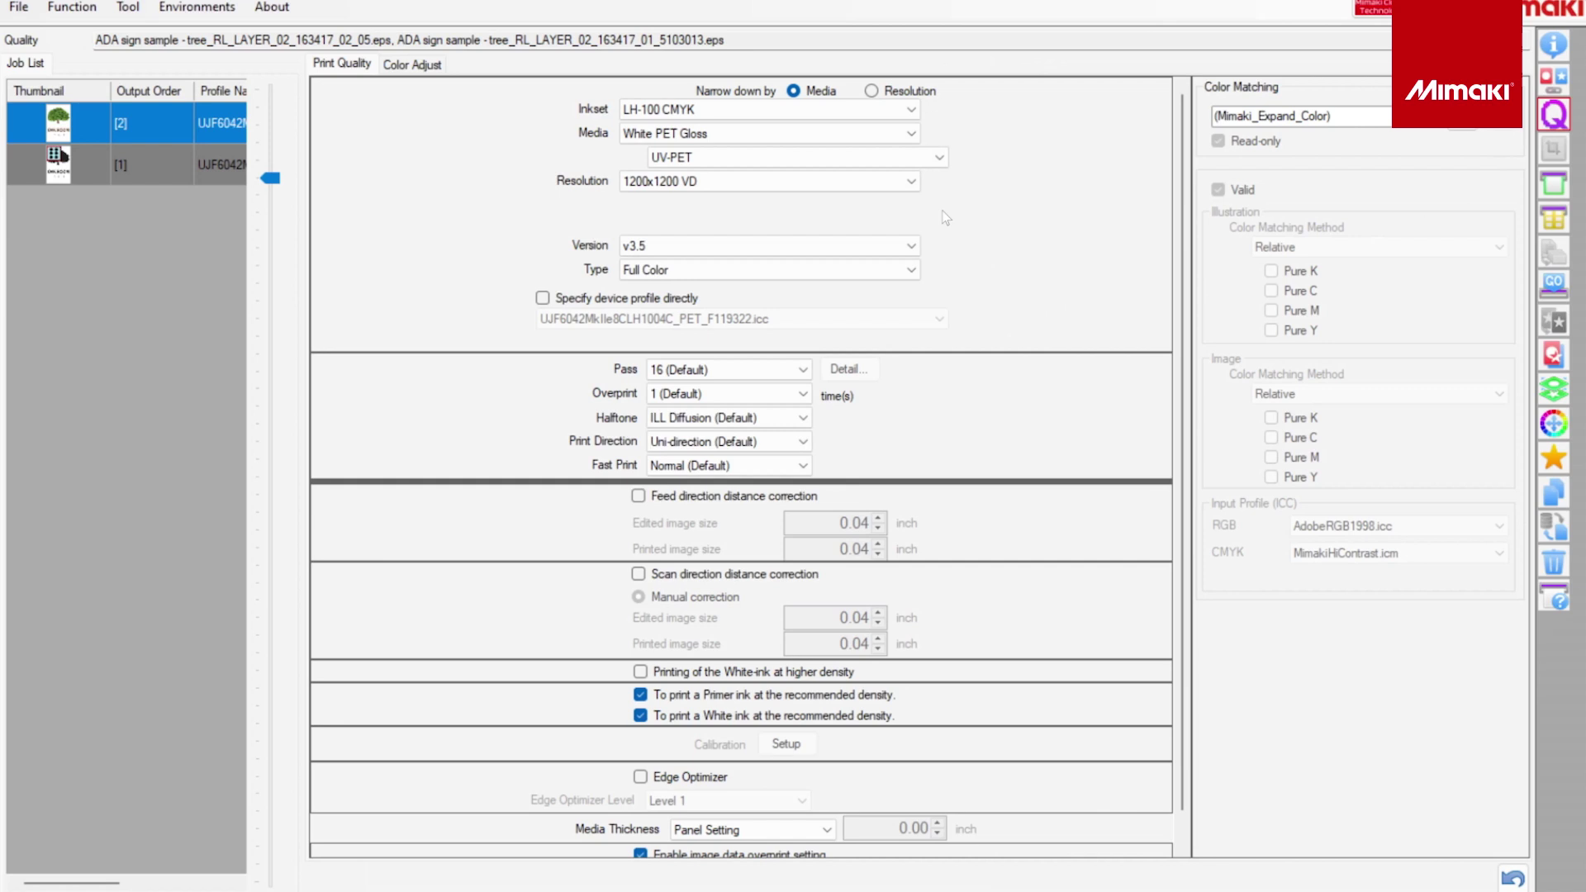
left_click(908, 181)
left_click(906, 181)
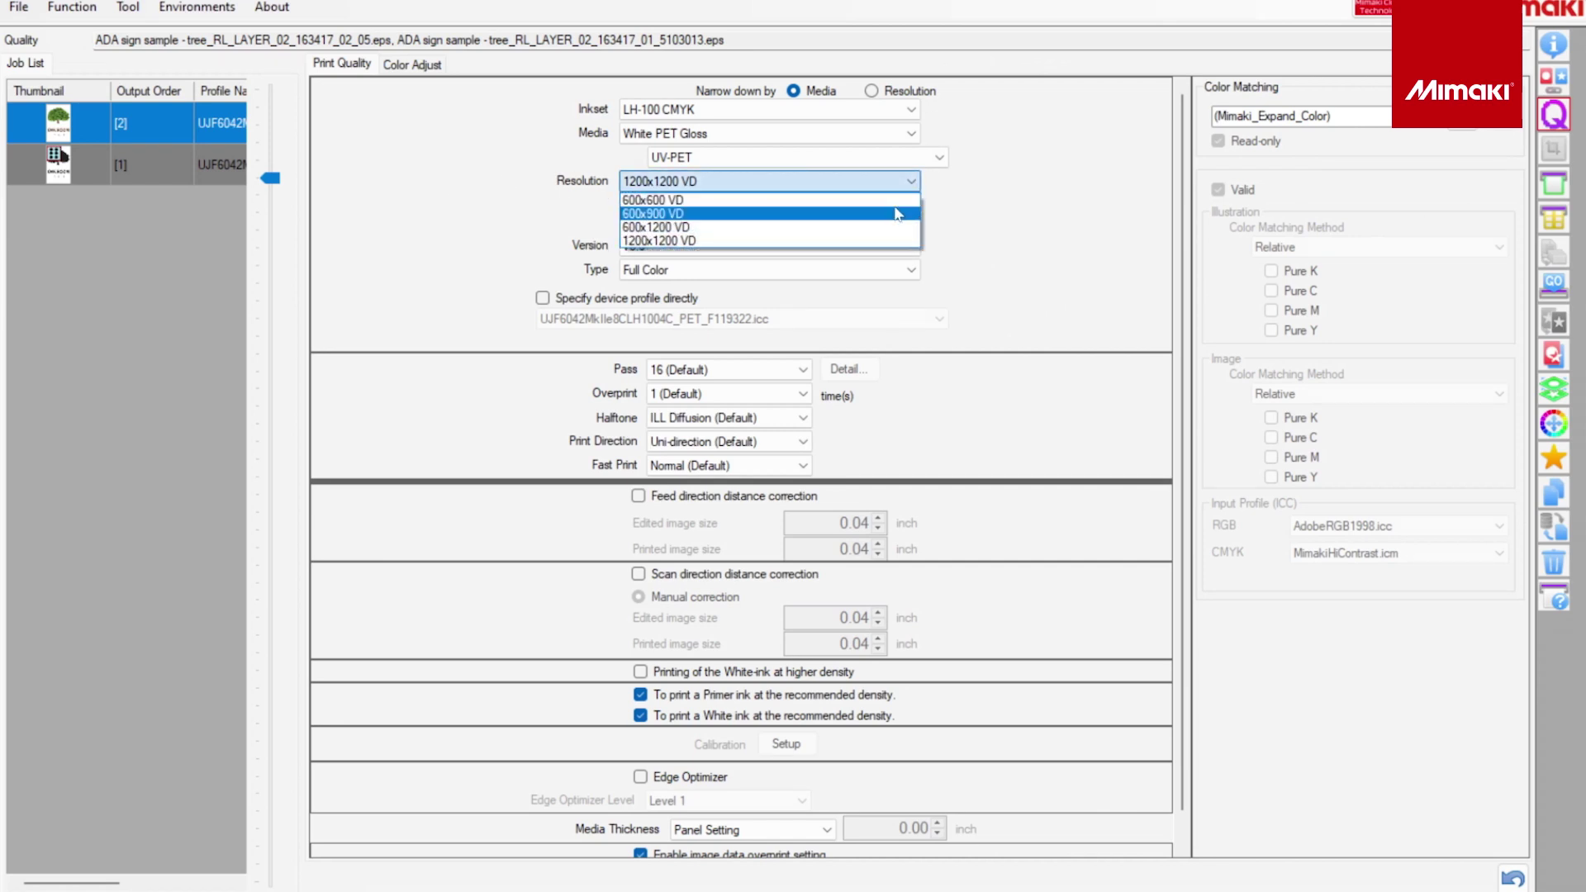
left_click(892, 211)
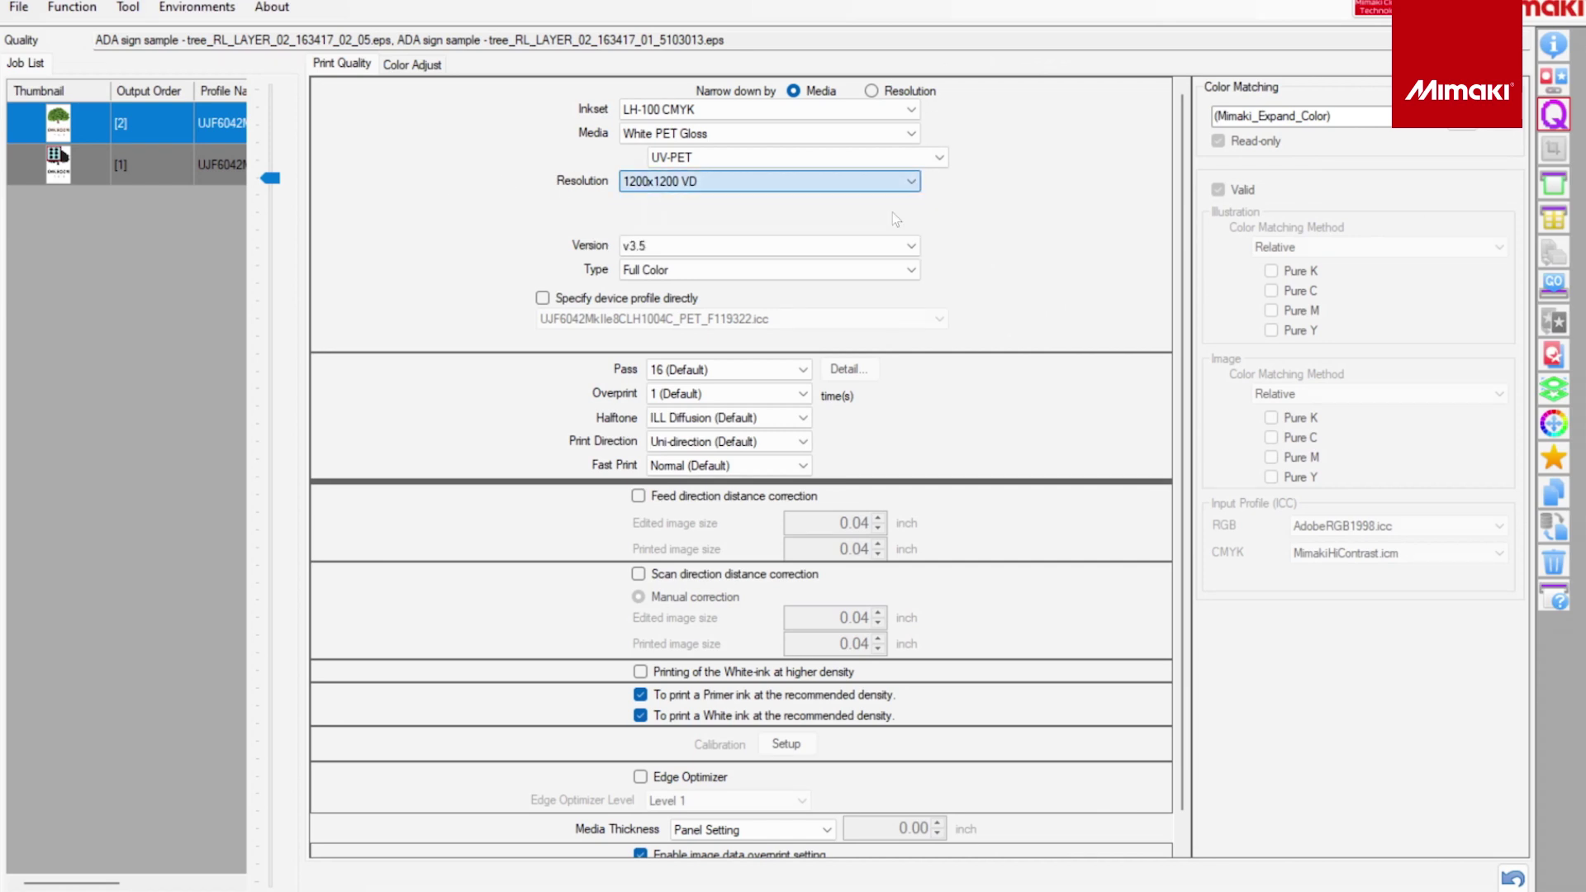
- Lay out 12 copies and set the job to RIP and Print
left_click(1553, 183)
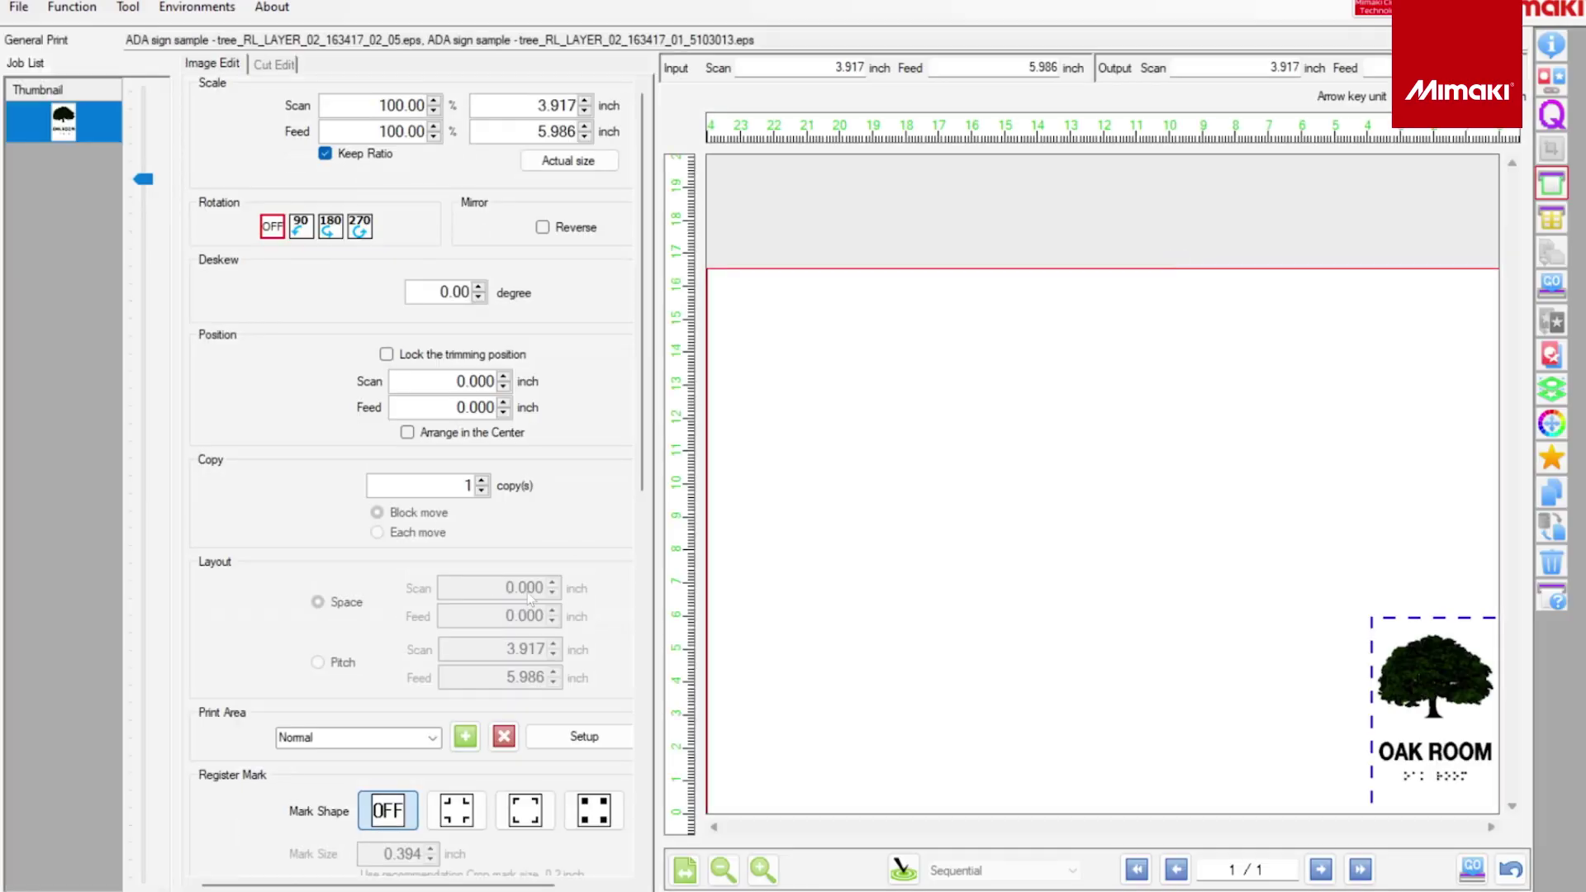
double_click(467, 485)
type("12")
key("Tab")
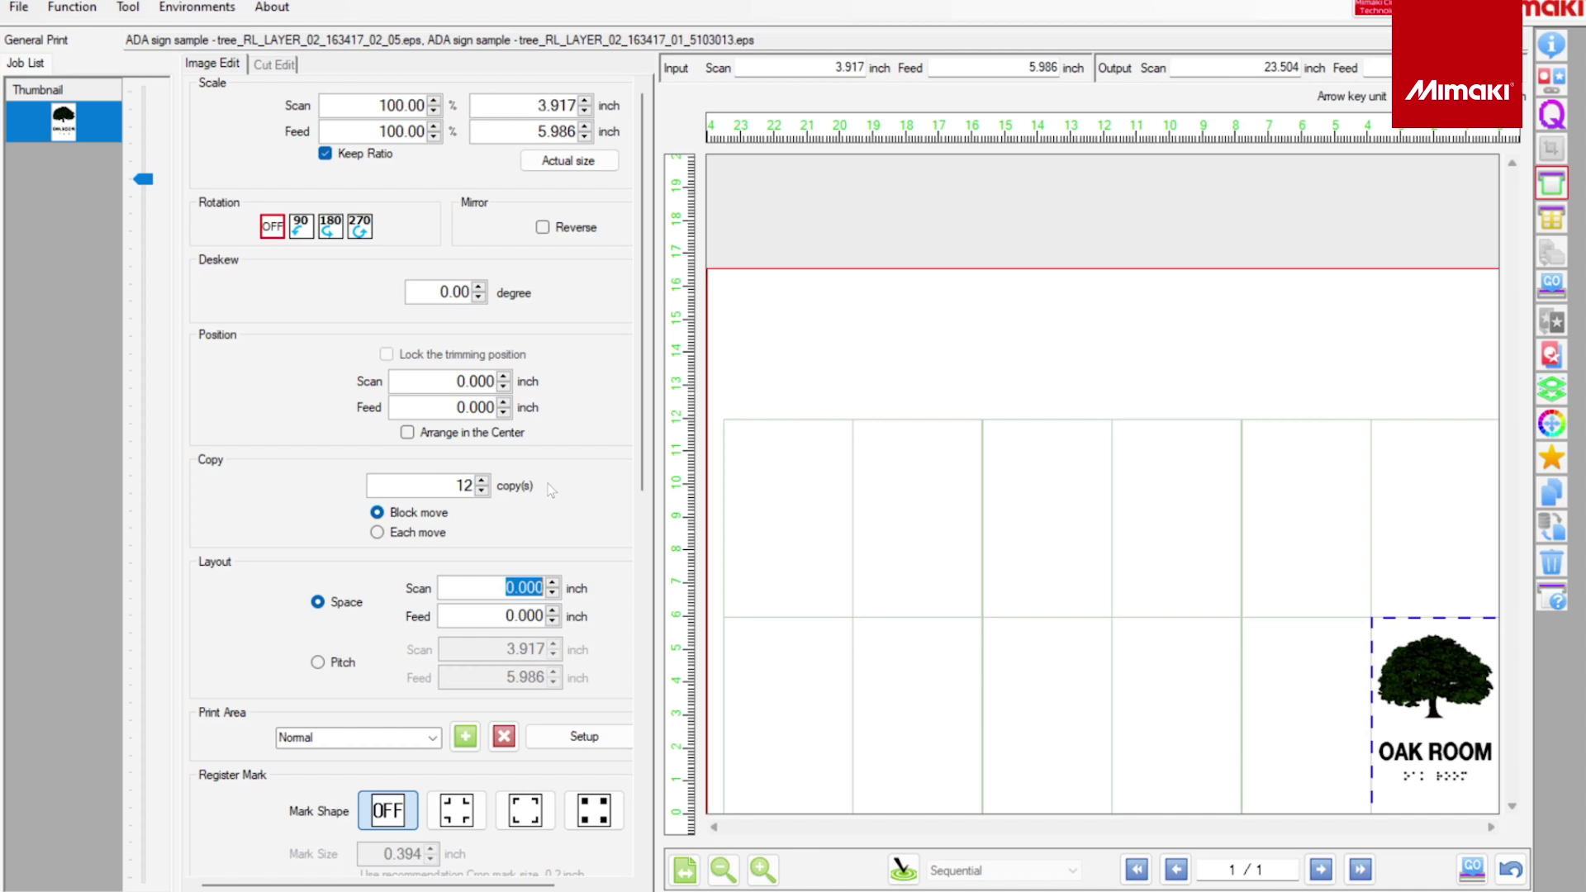
left_click(1552, 285)
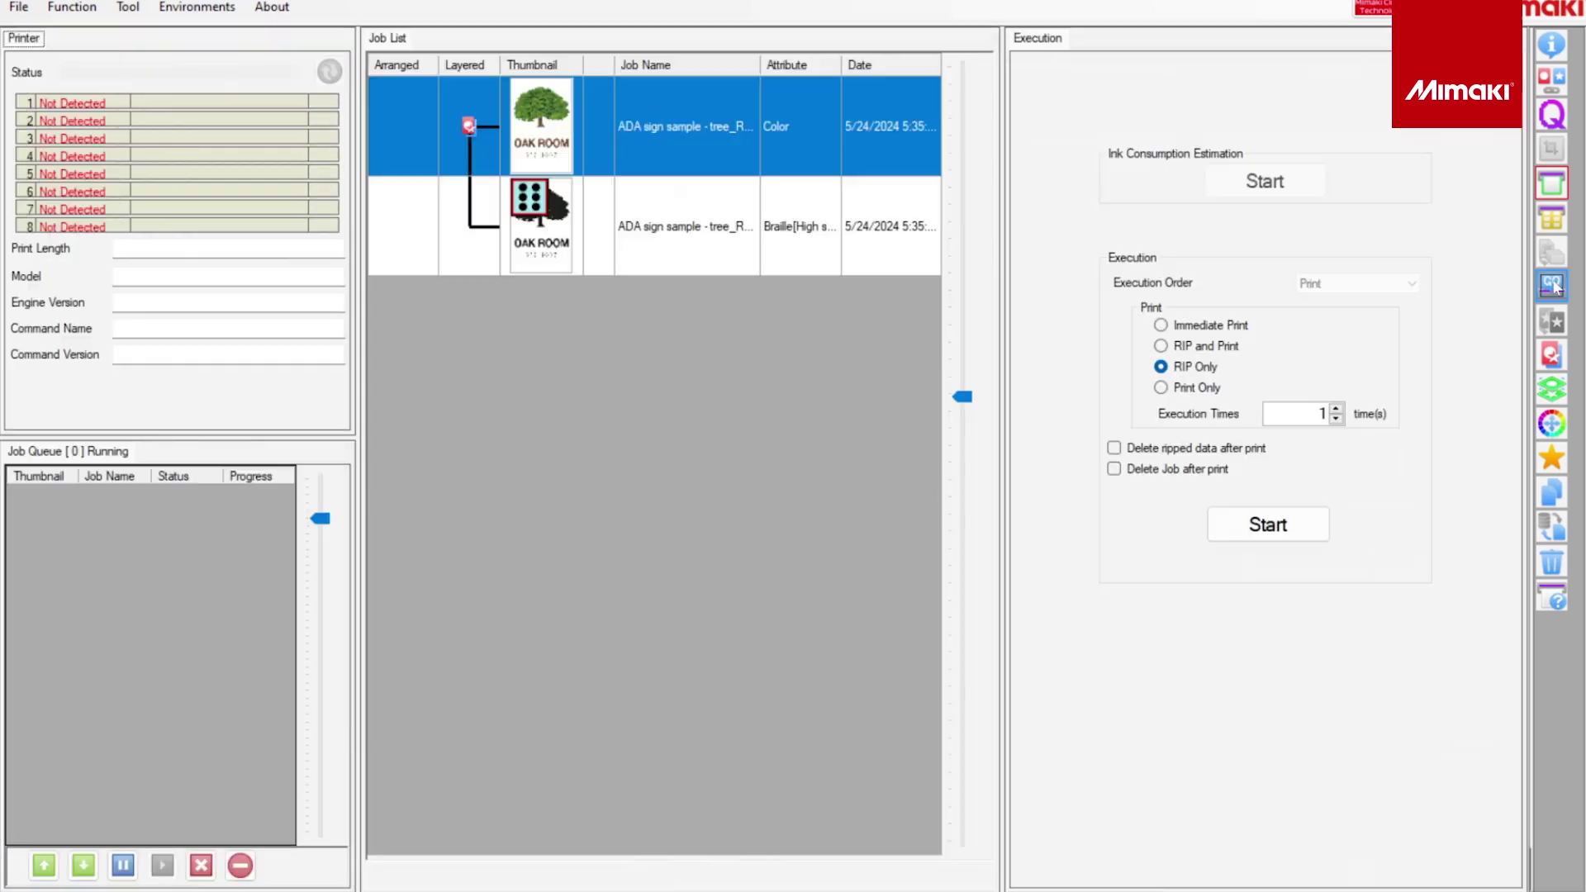
left_click(1193, 346)
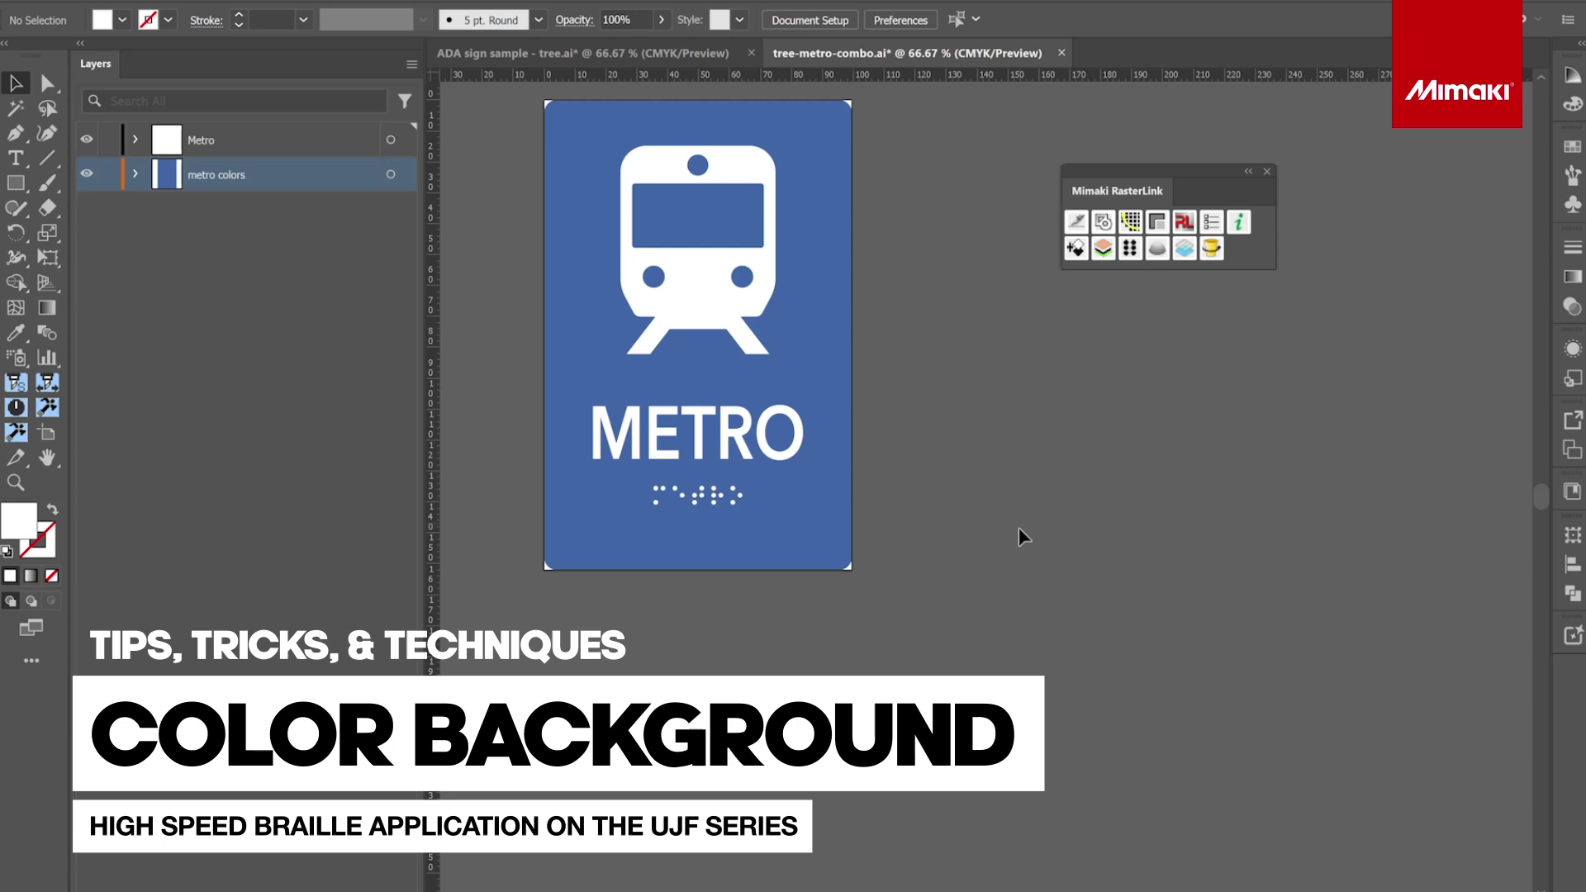
- Select the Metro layer artwork and export its braille output as the EPS tree-metro-combo
left_click(390, 140)
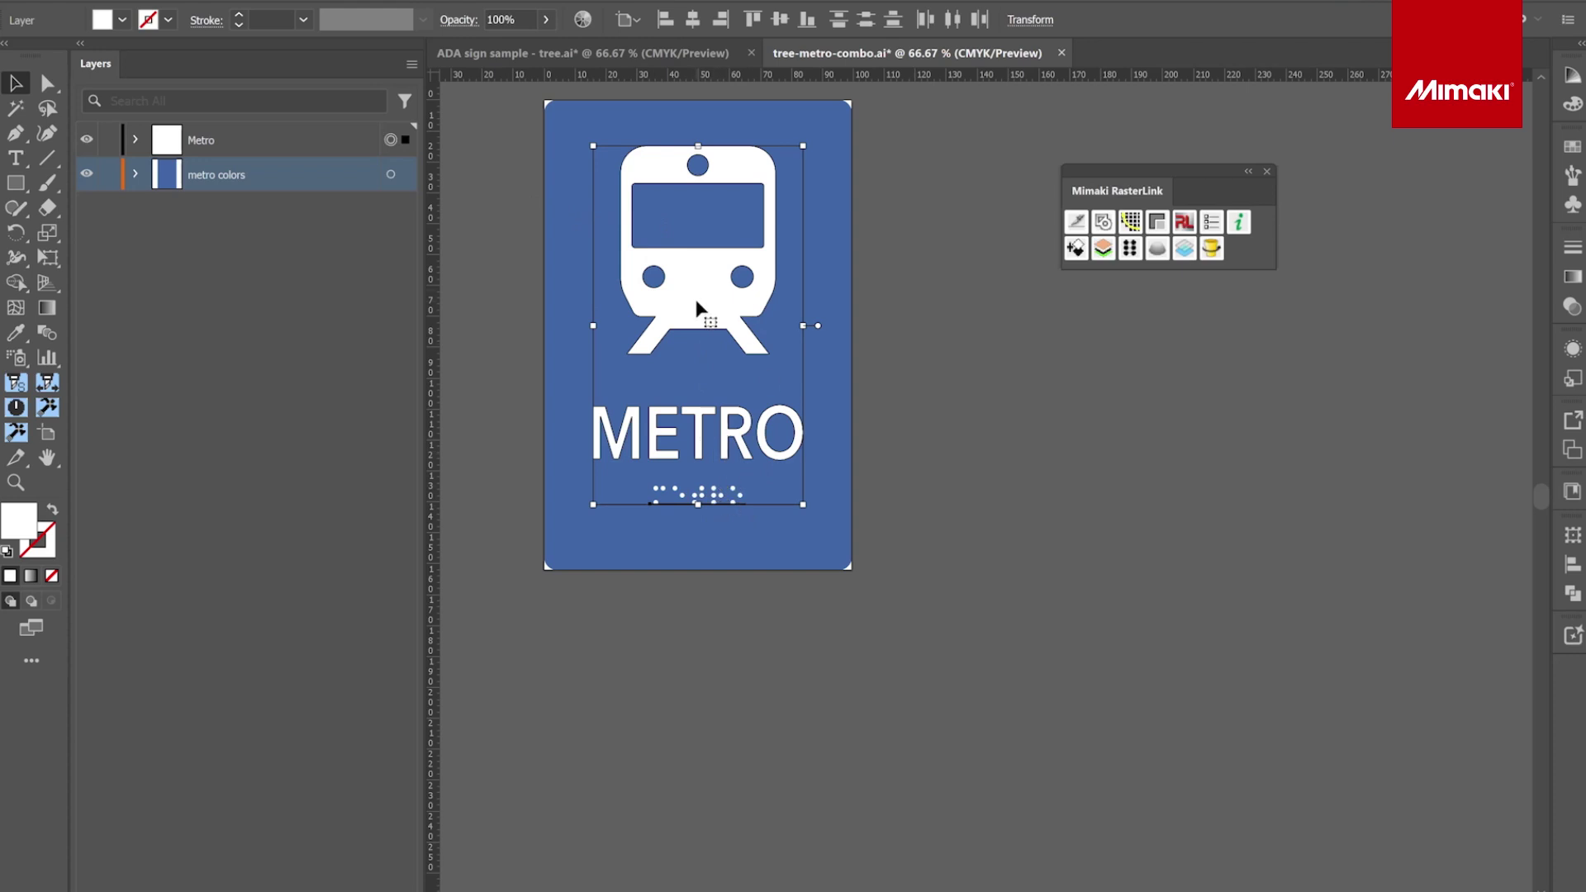
left_click(1130, 248)
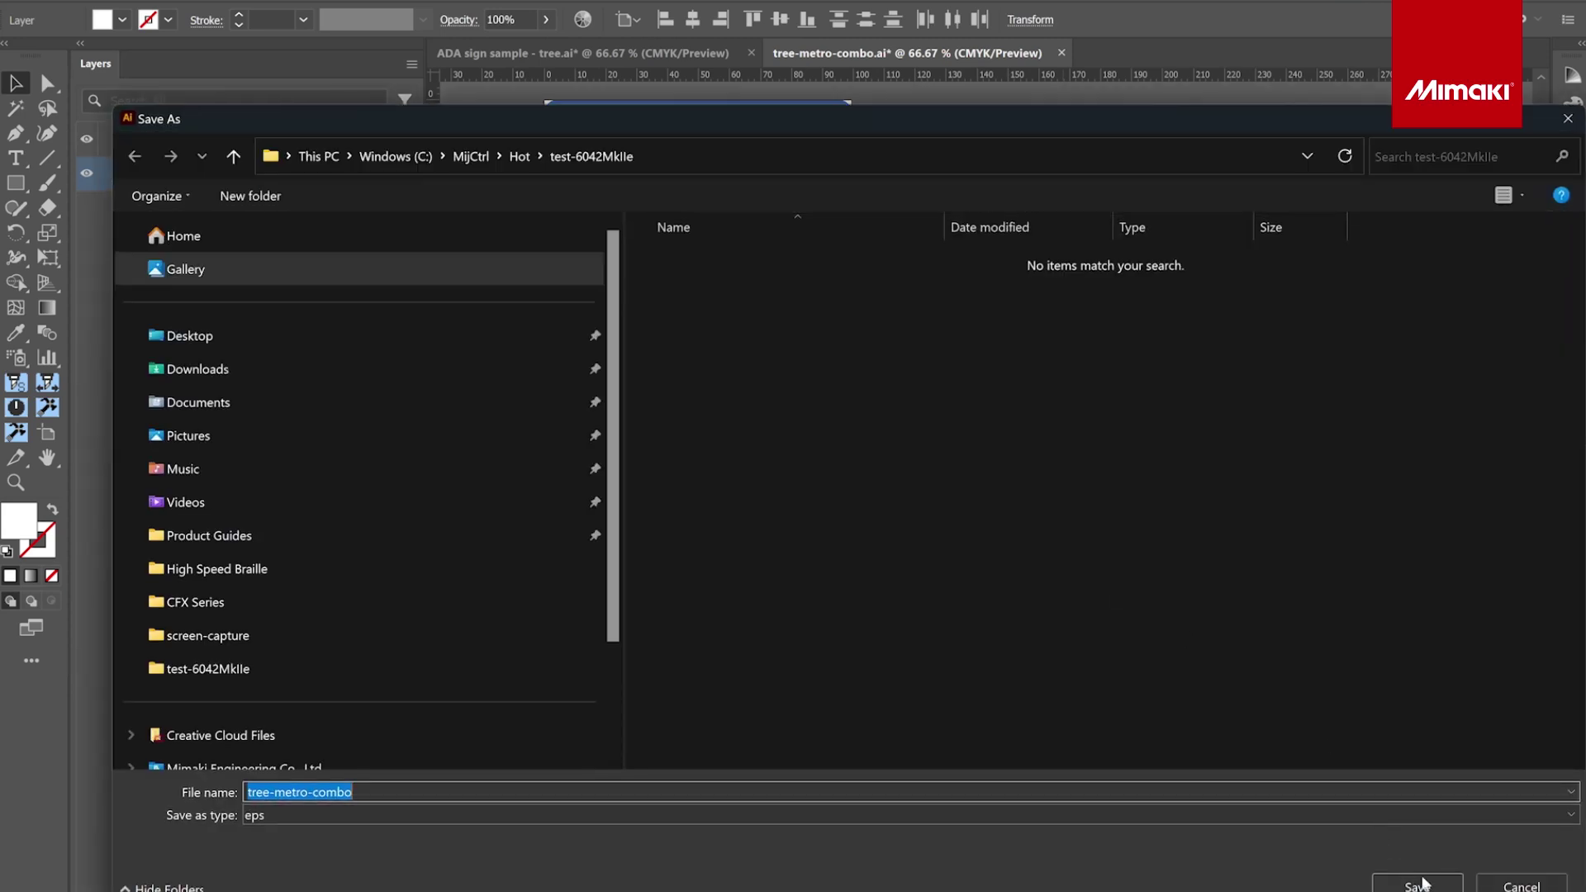
left_click(1419, 886)
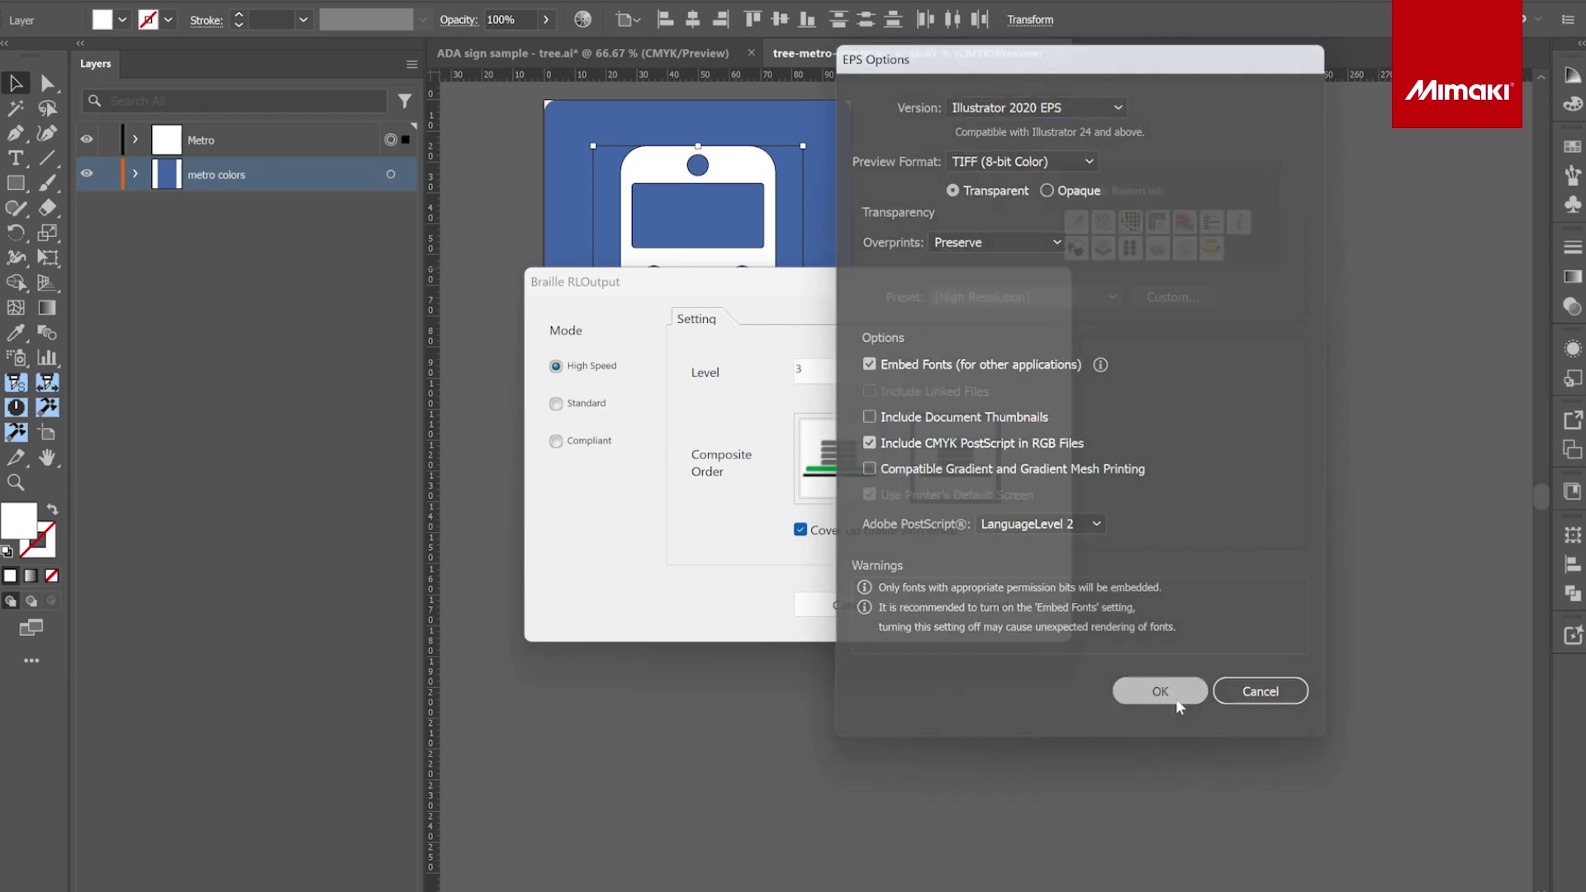
left_click(1177, 699)
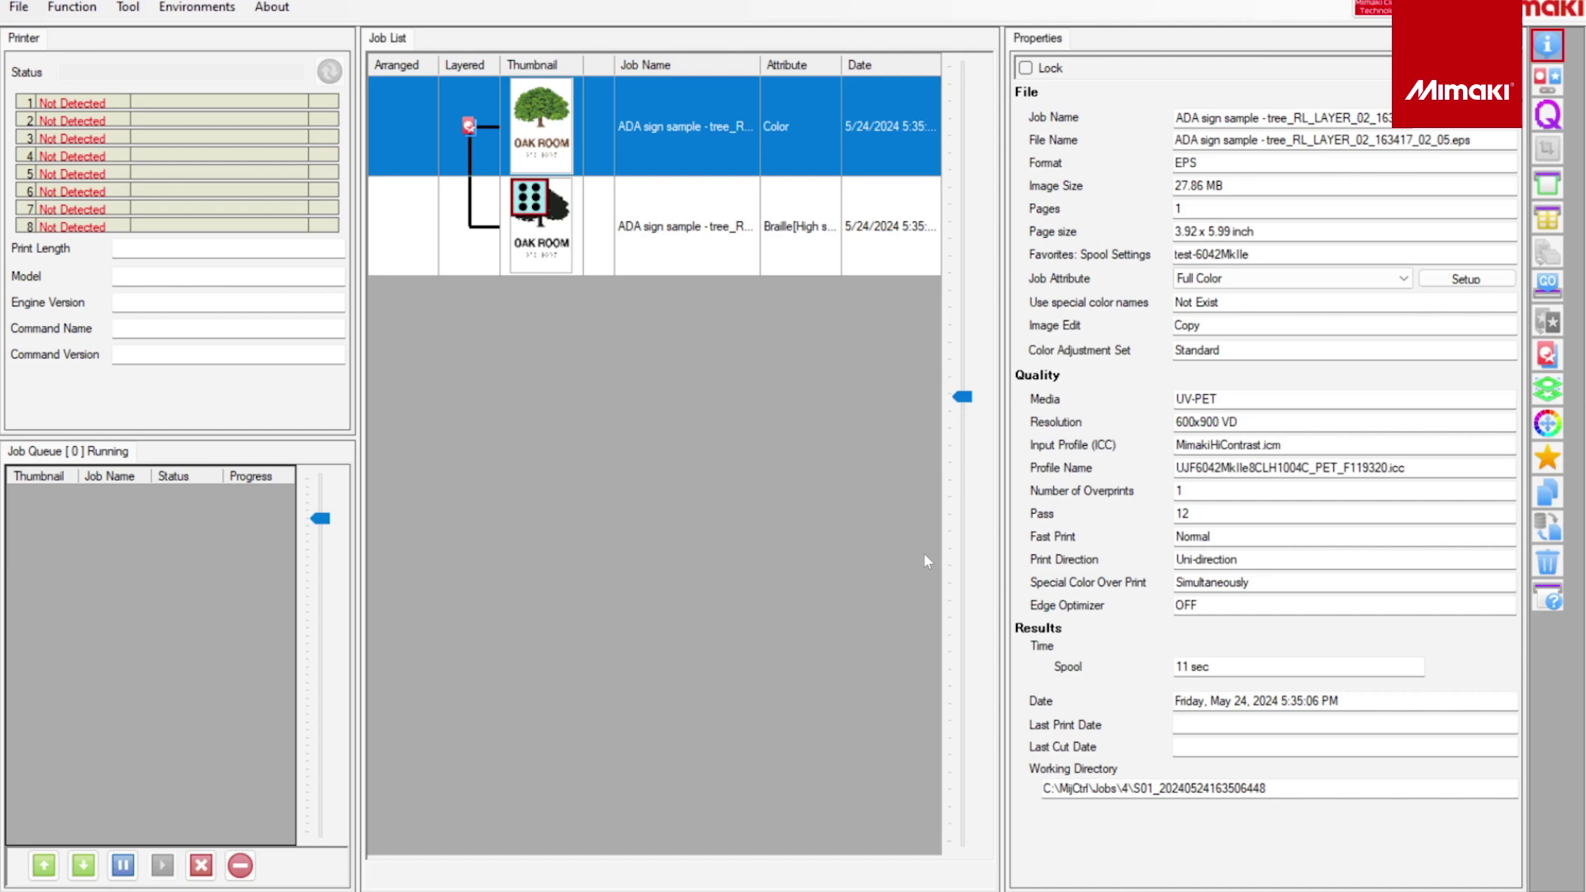
- Review the new METRO jobs and lower the Color job's resolution to 600x900 VD
left_click(915, 438)
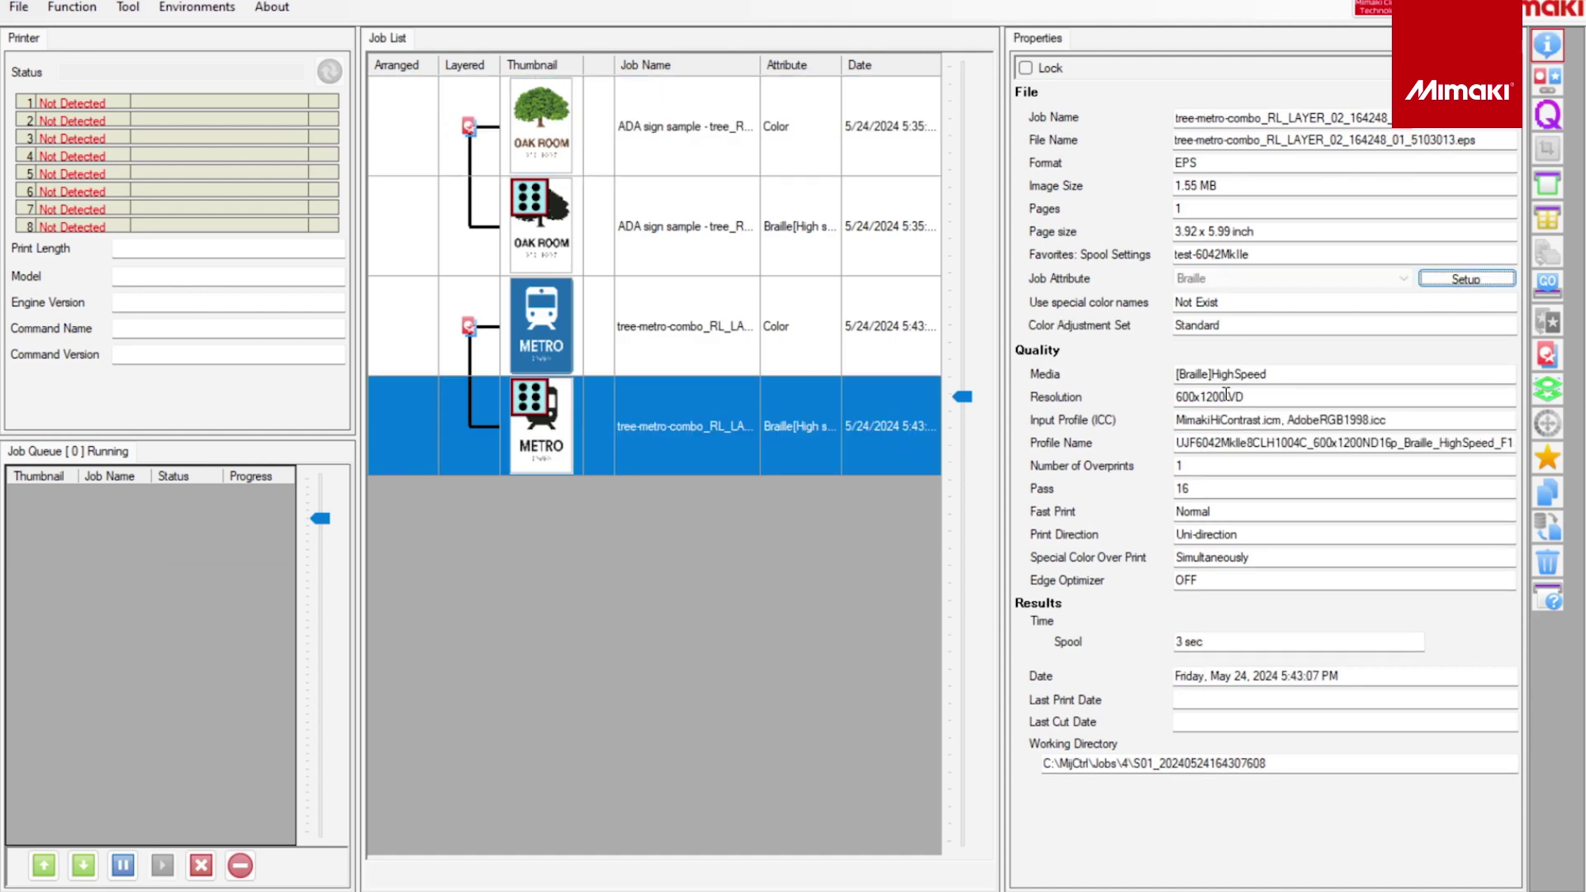
left_click(685, 335)
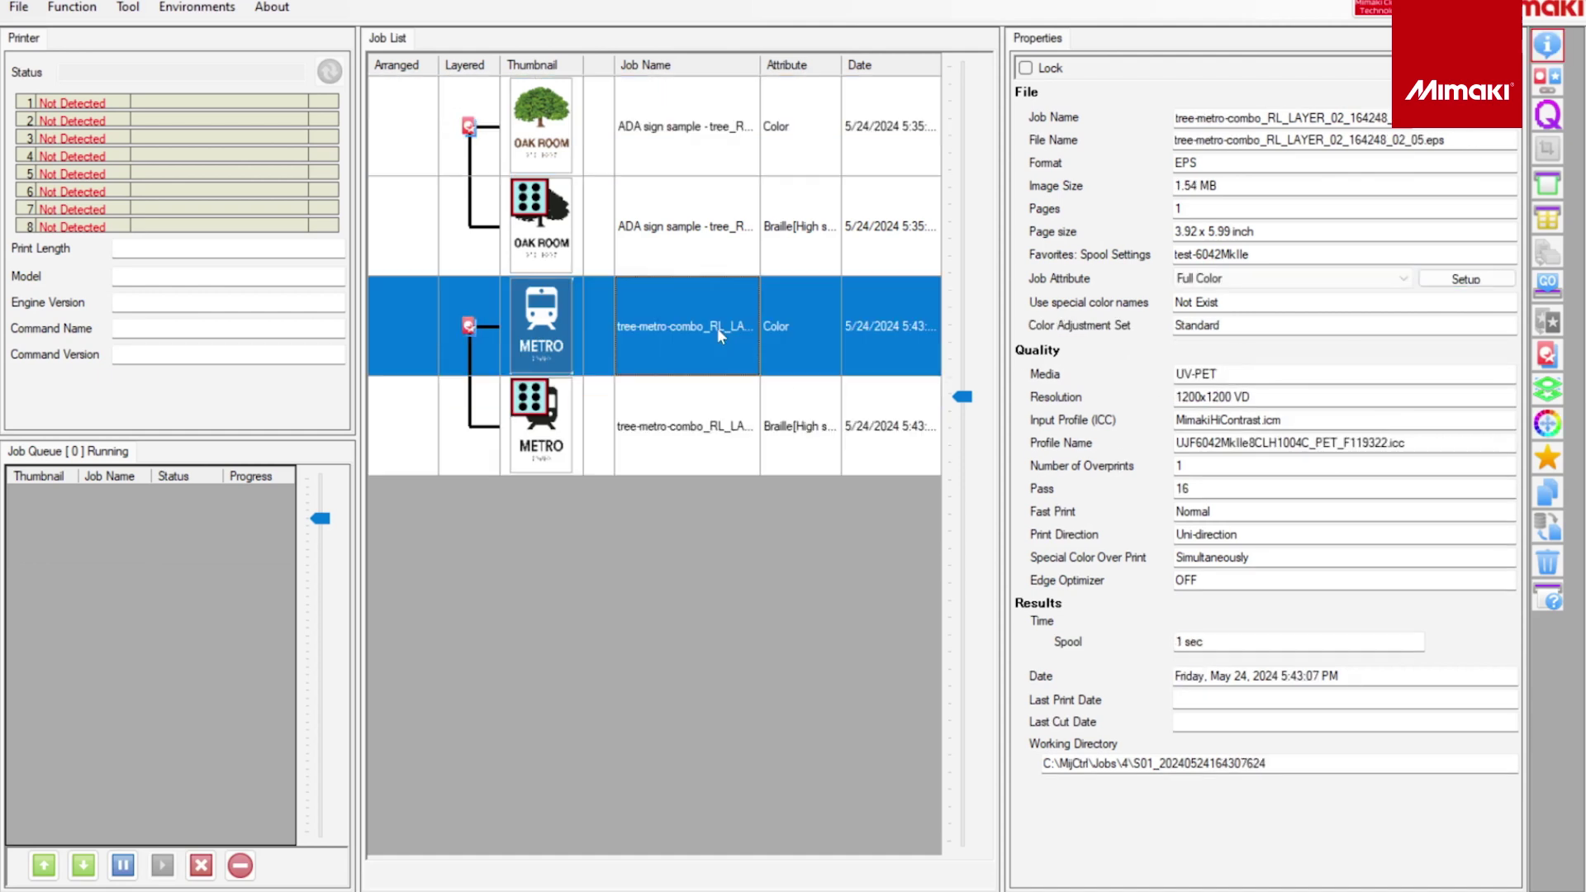
left_click(1547, 114)
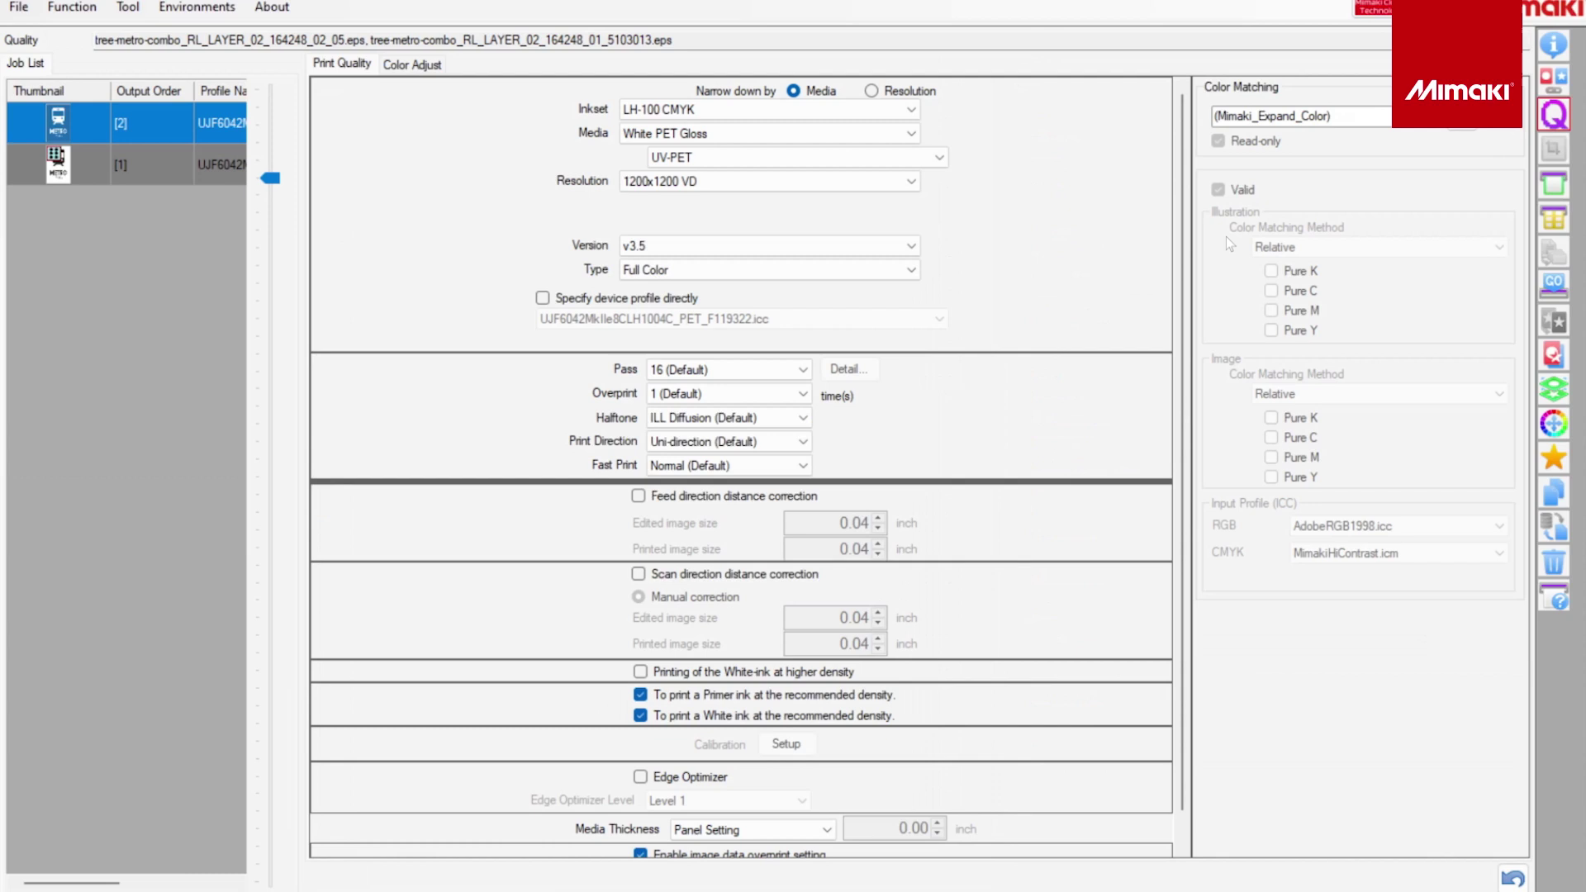
left_click(879, 182)
left_click(867, 227)
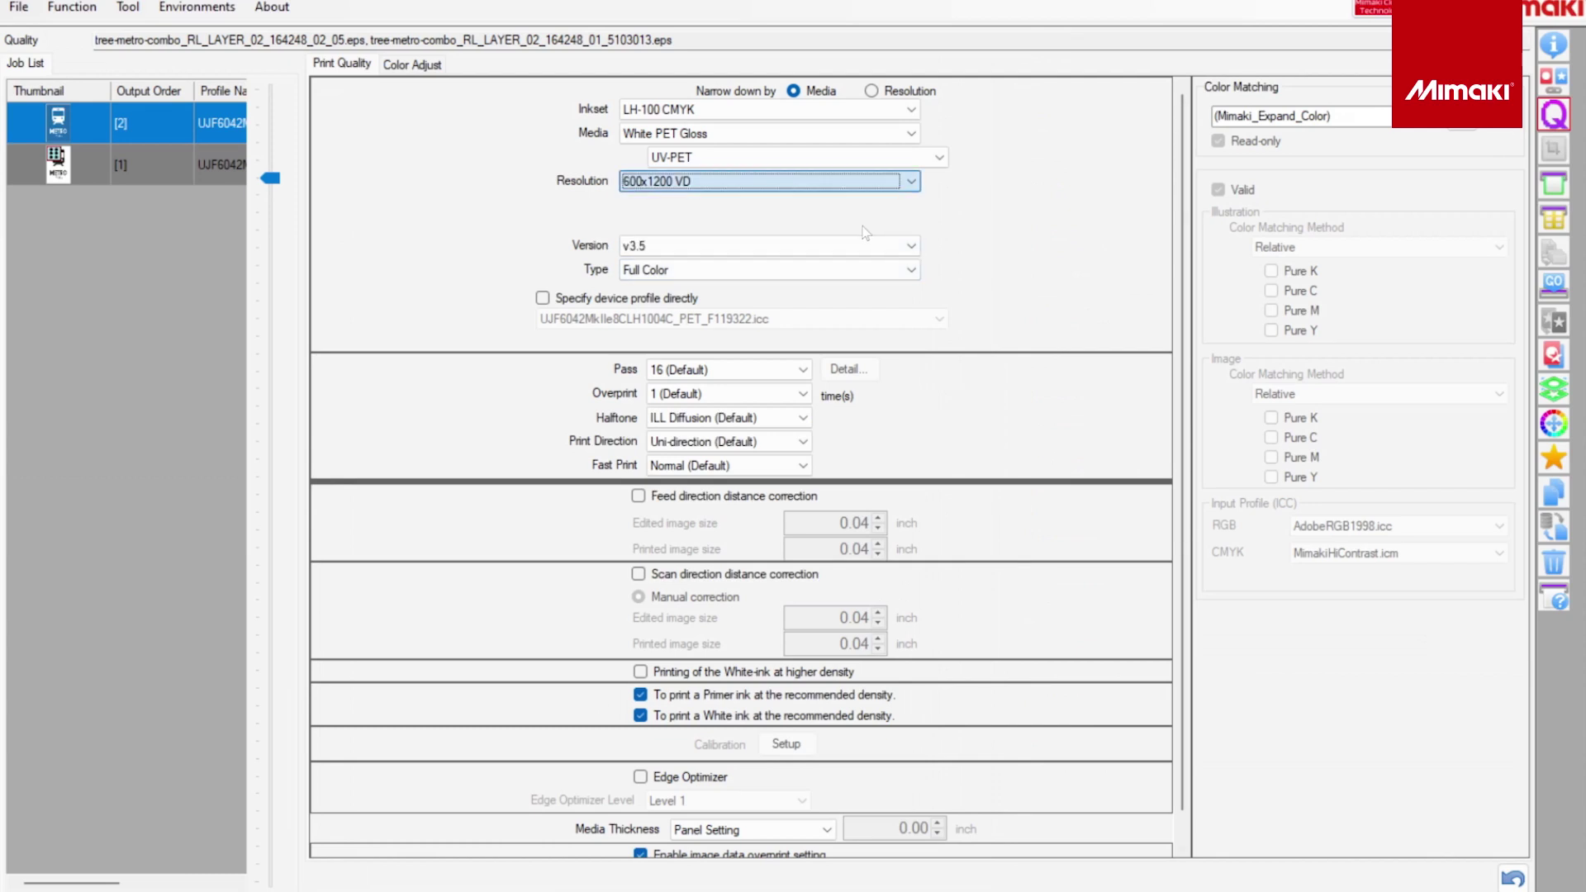
scroll(892, 187, "down", 1)
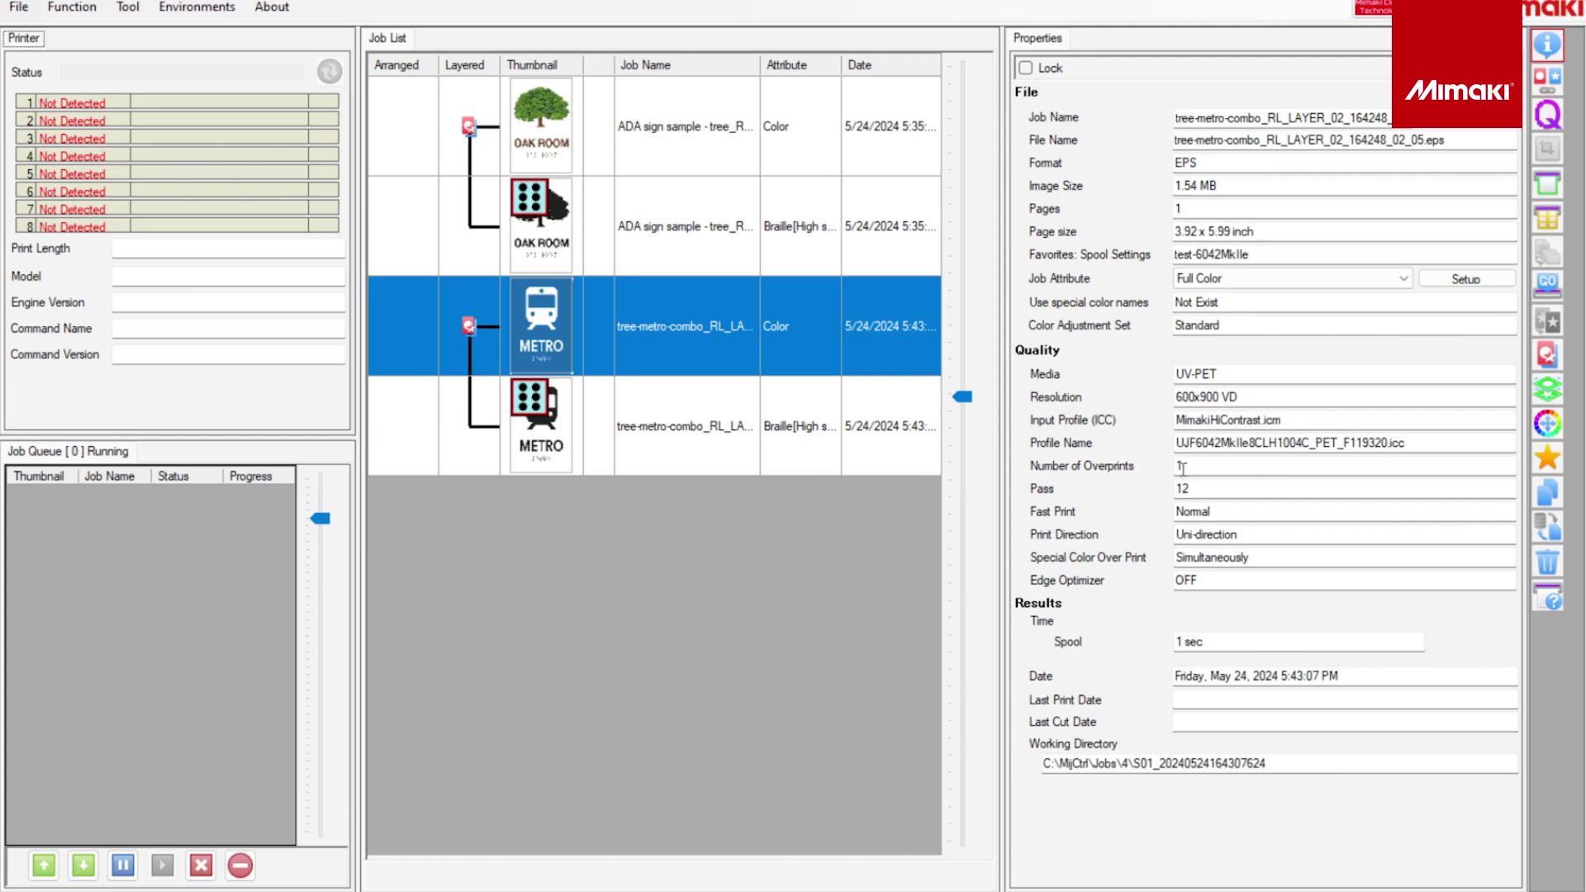
- In the METRO Braille job's setup, try Level 4 (about 0.9 mm) and Level 1 (about 0.3 mm)
left_click(704, 413)
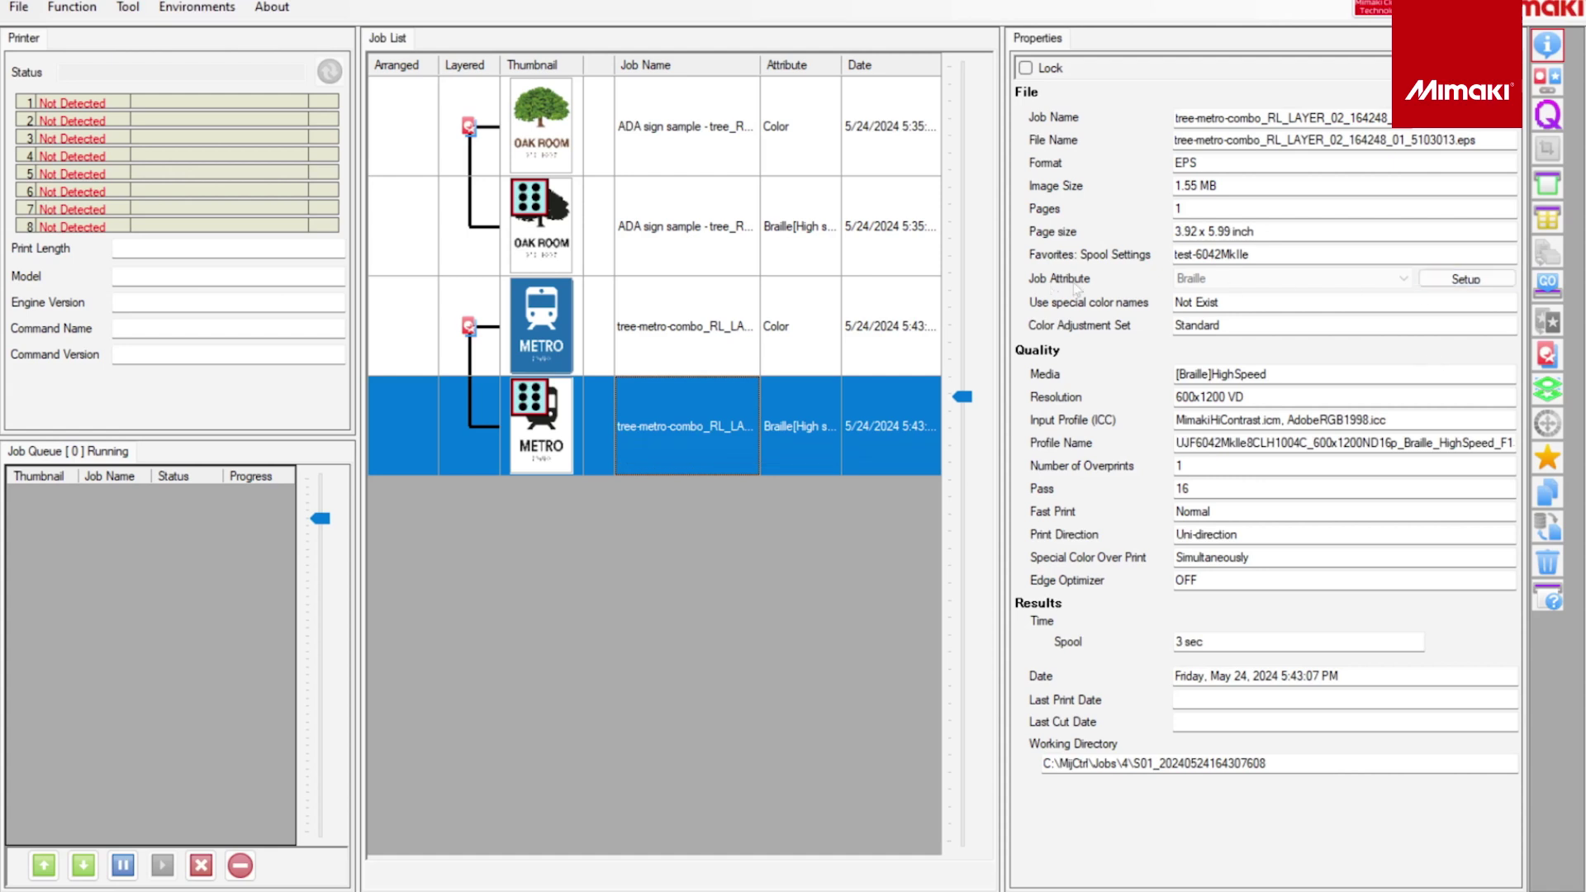
left_click(1463, 279)
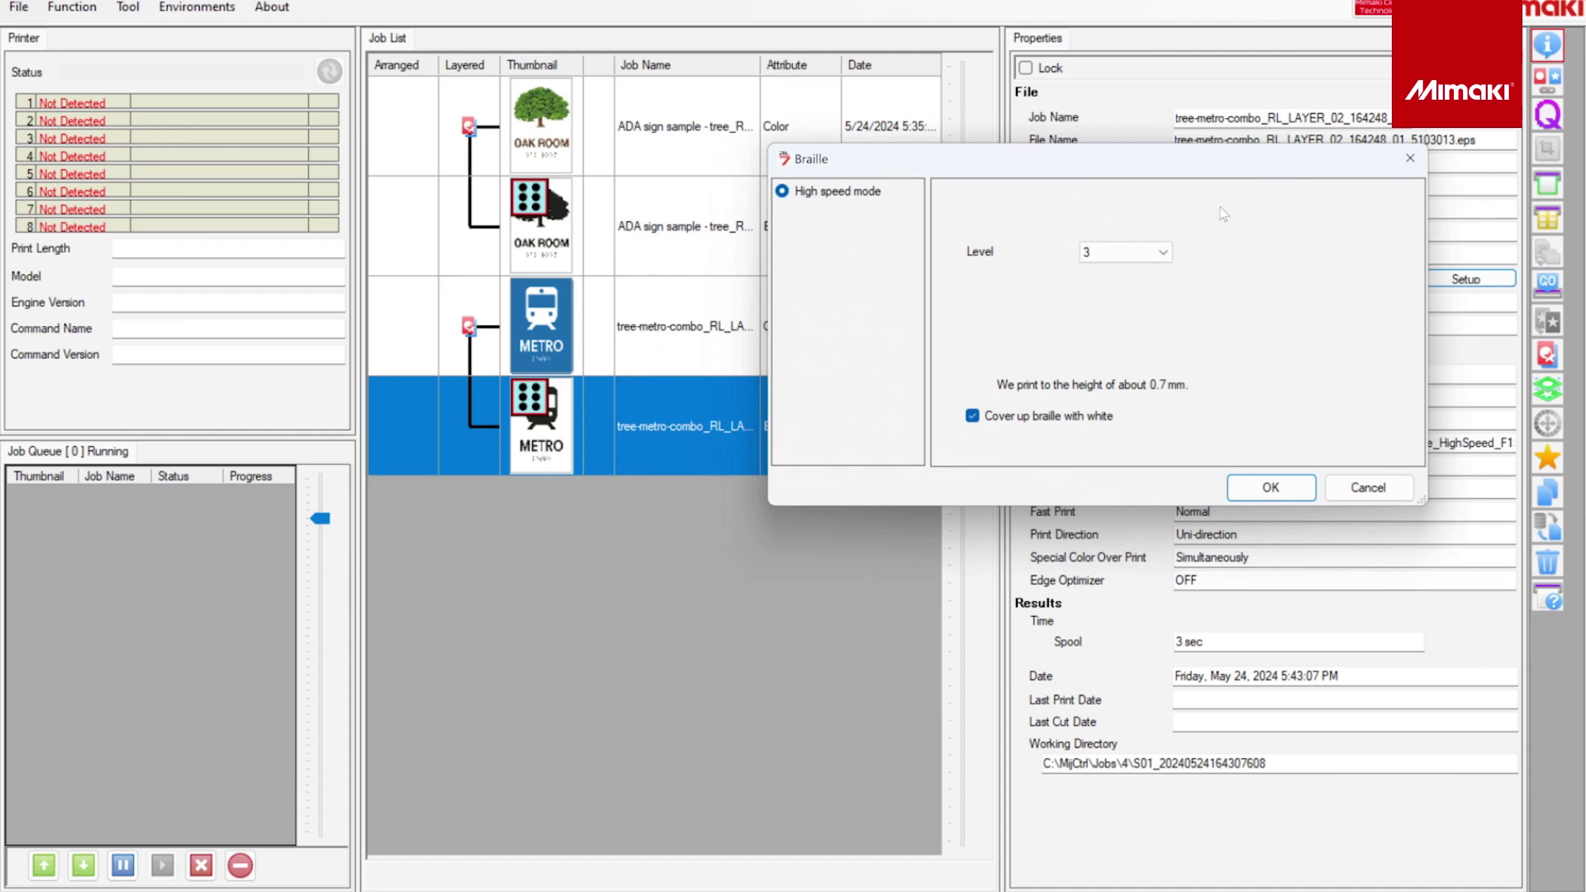
left_click(1163, 251)
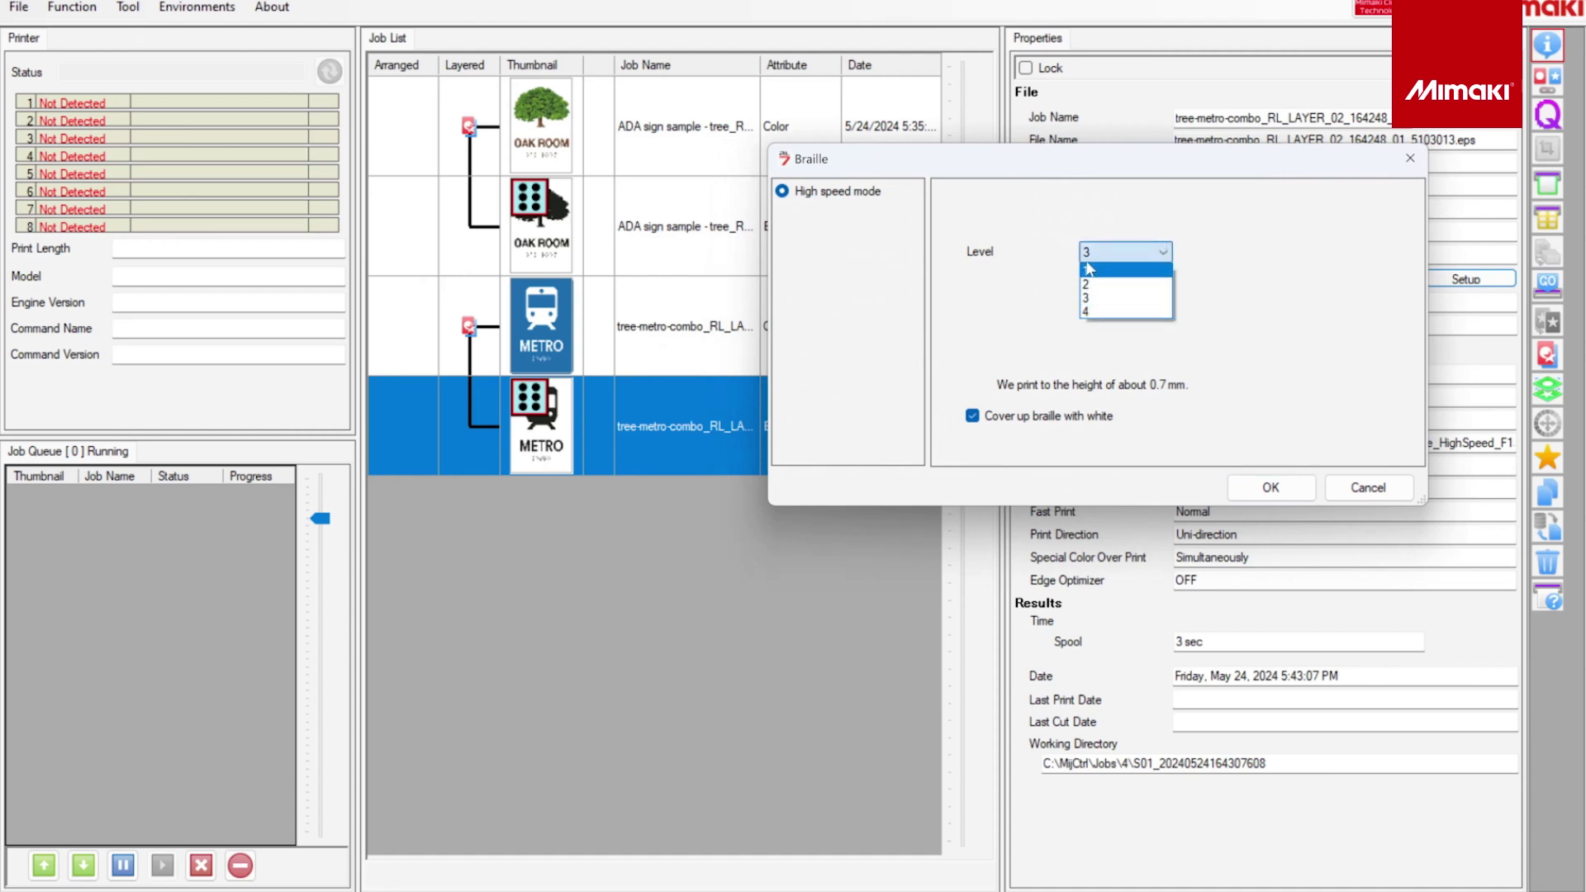
left_click(1099, 311)
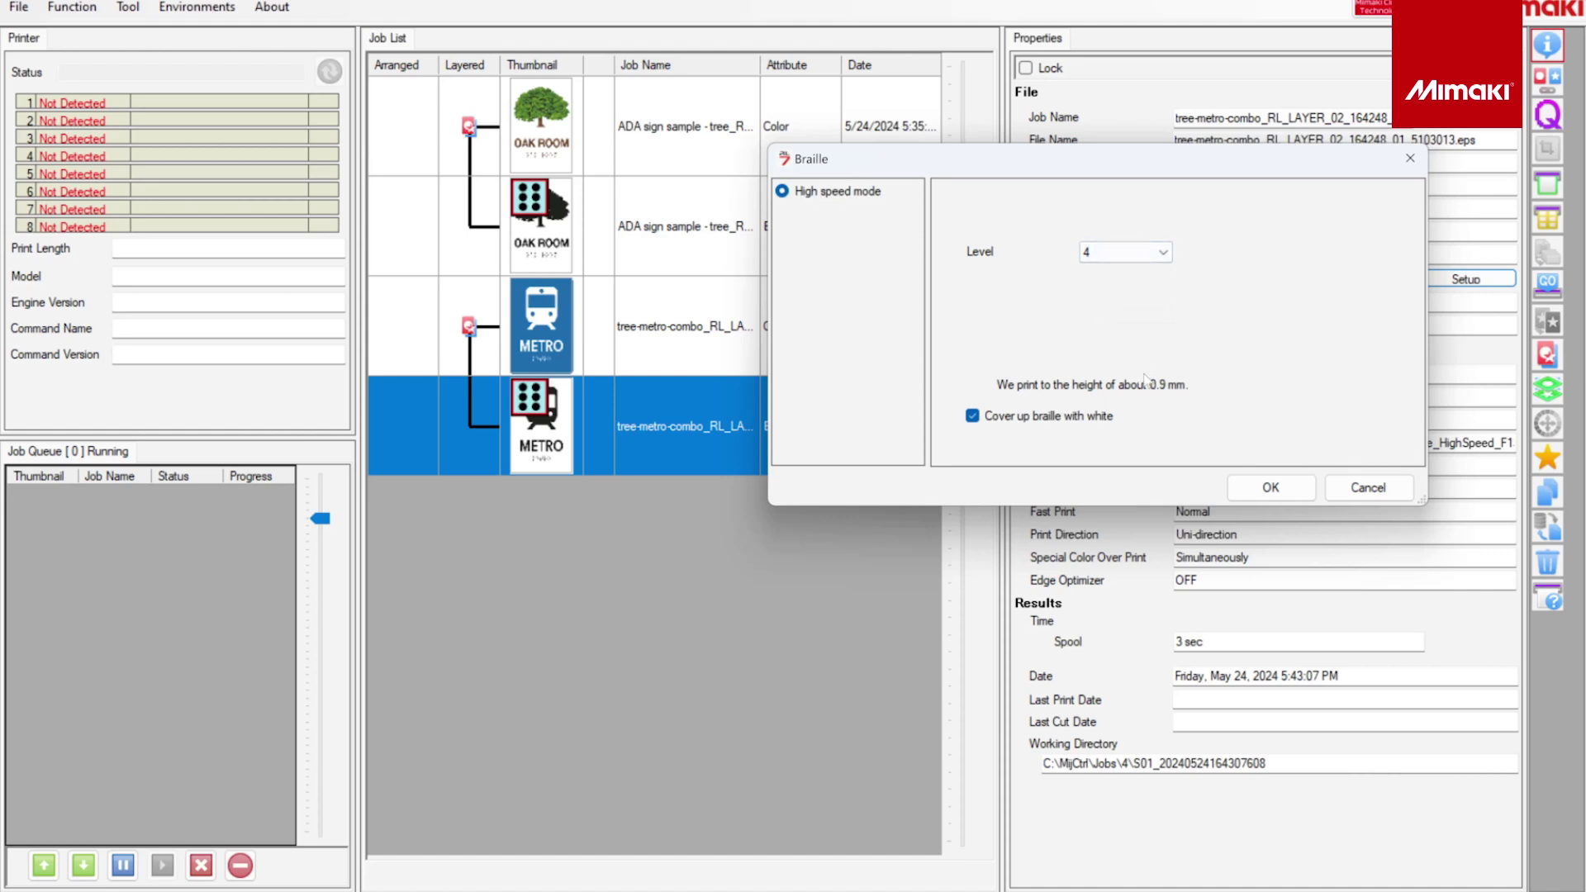
left_click(1163, 252)
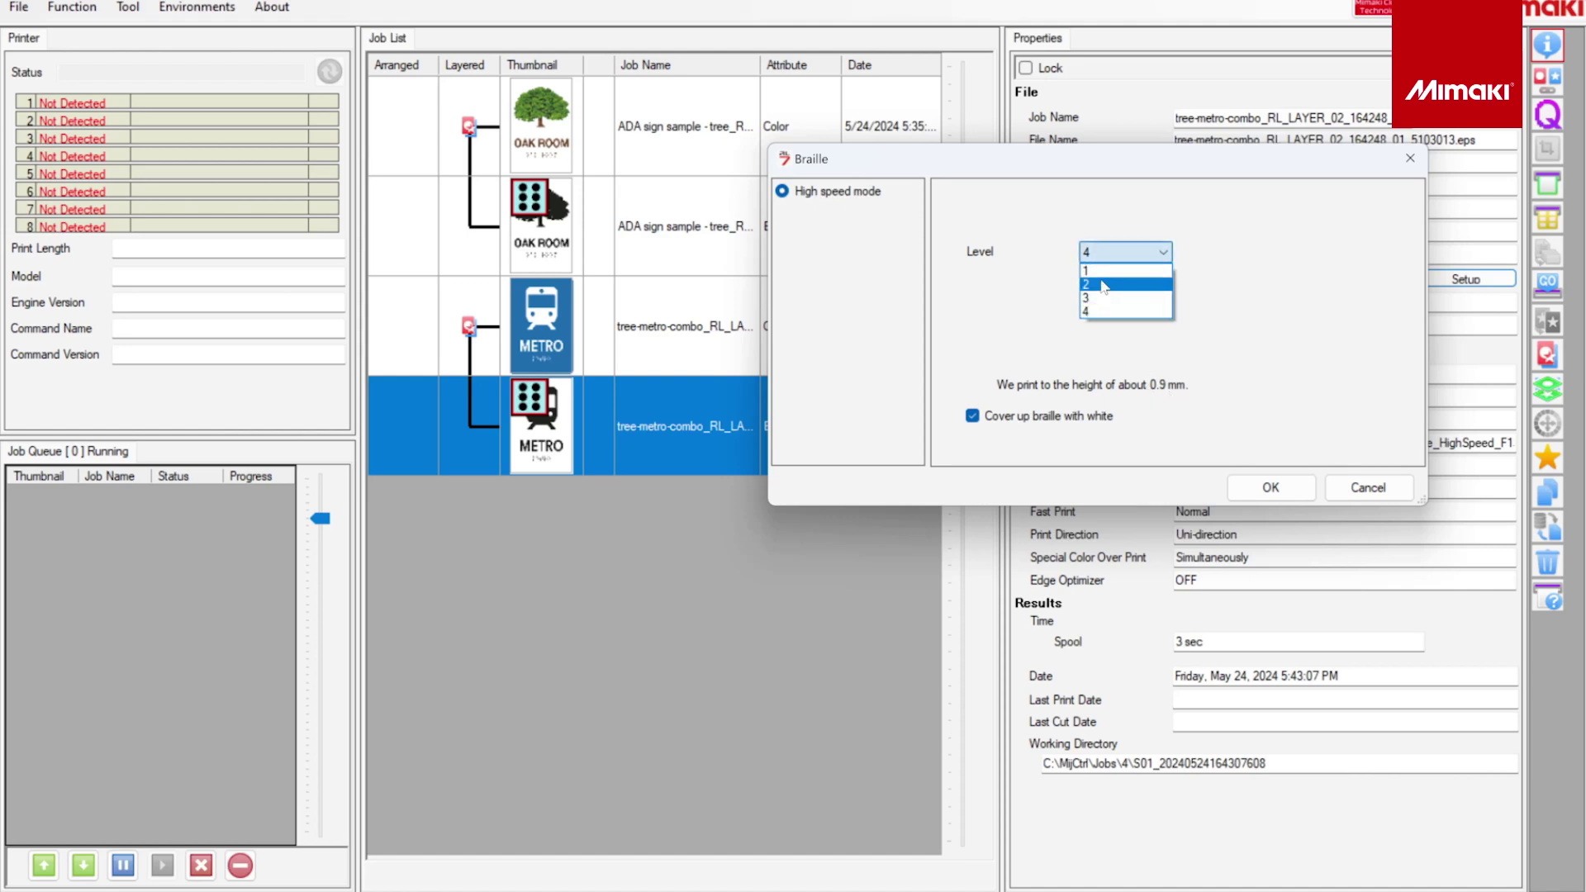
left_click(1099, 279)
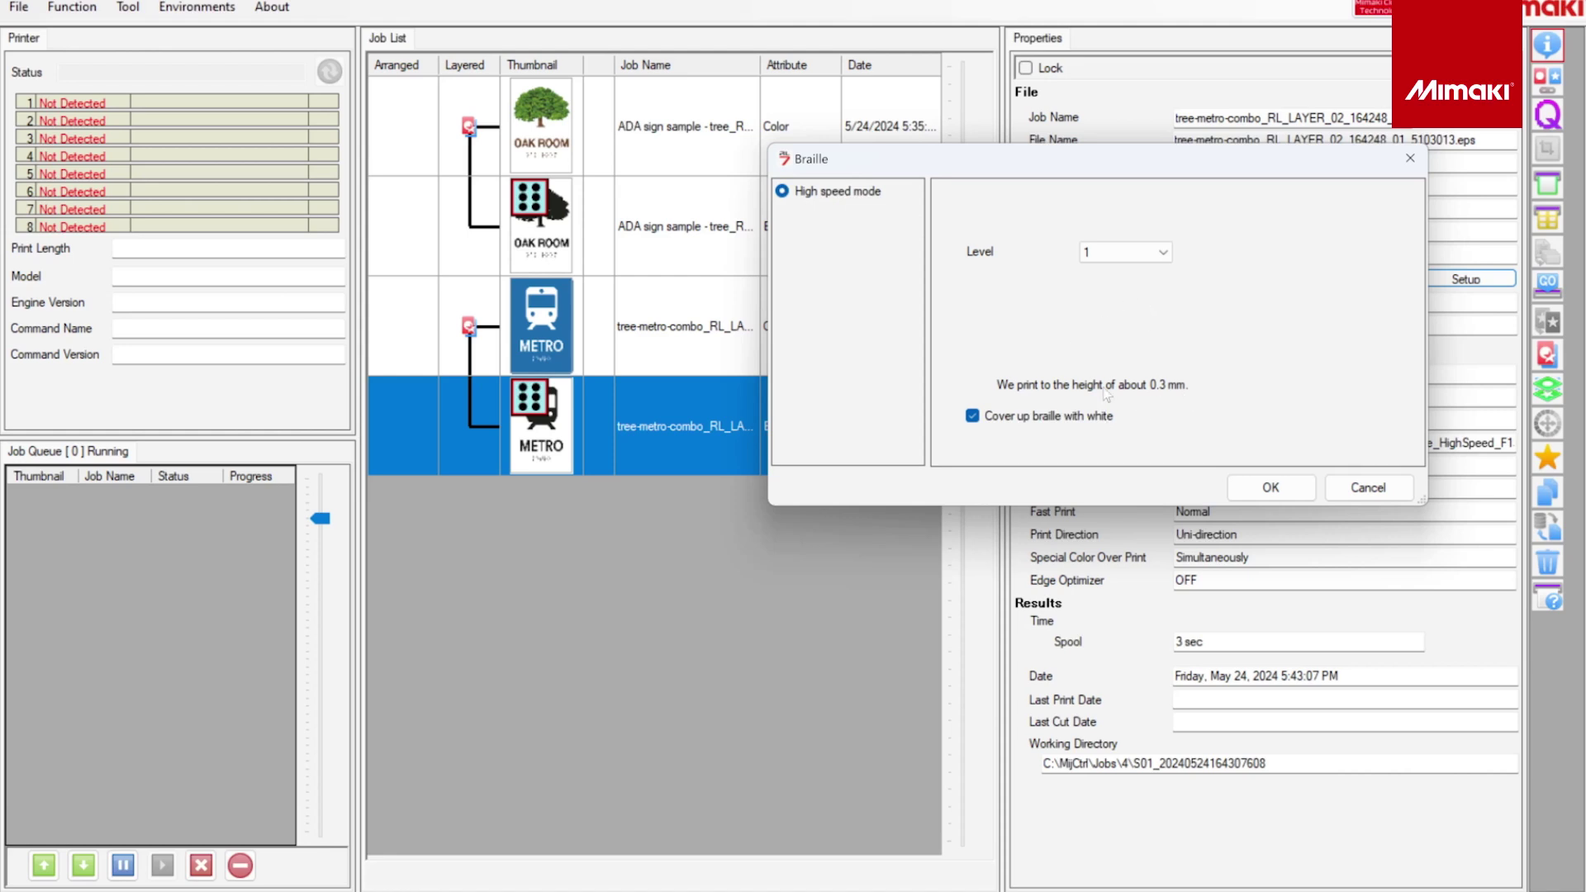
left_click(1165, 253)
left_click(1152, 306)
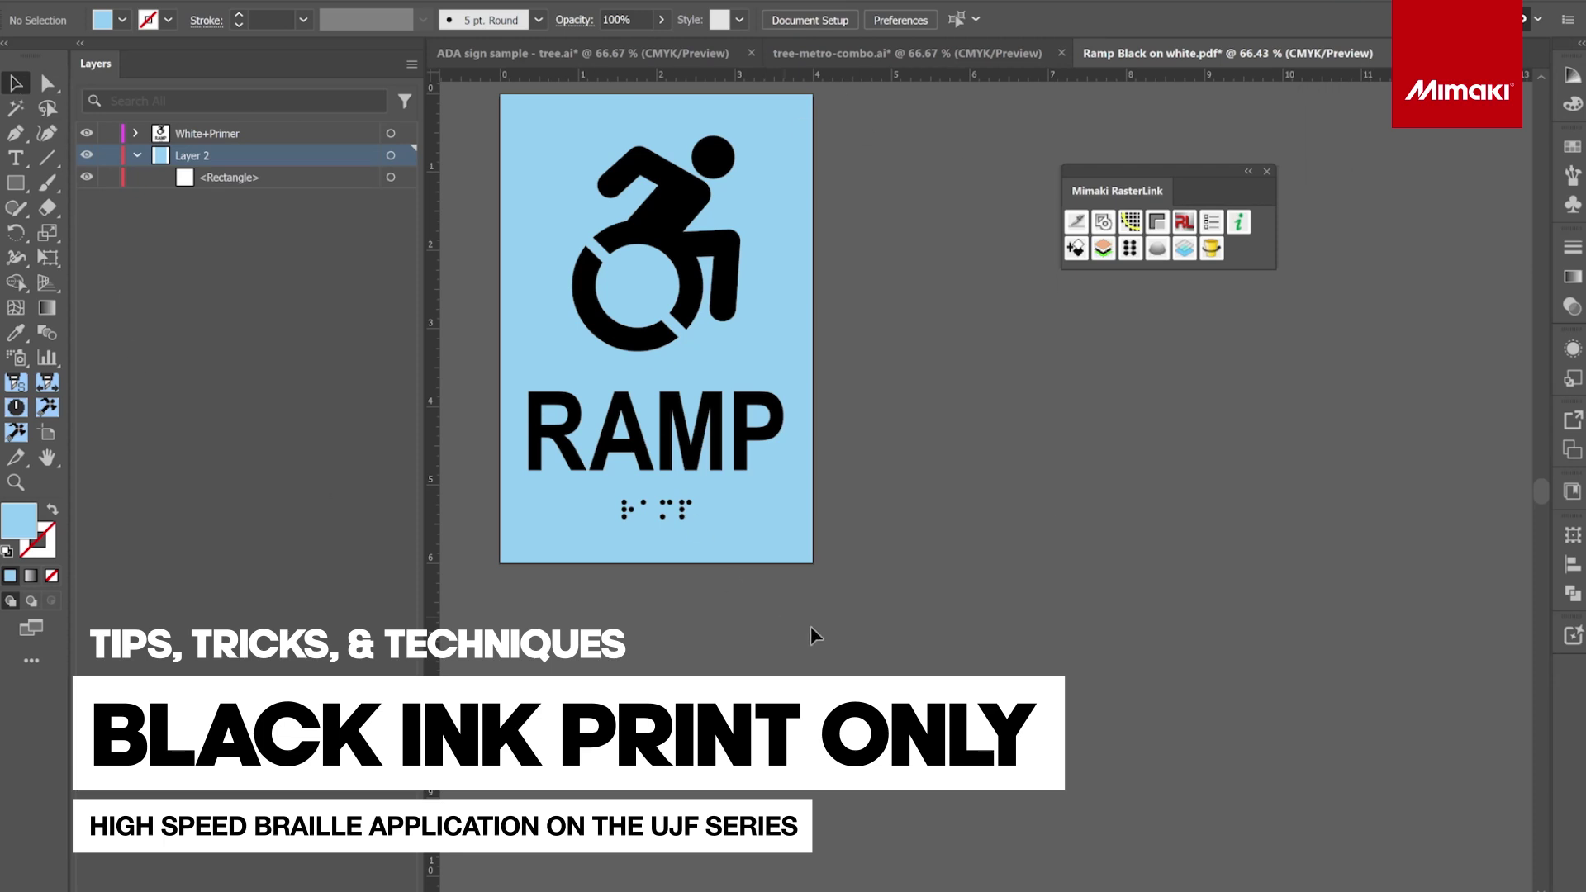
- Target the White+Primer layer and output the RAMP sign as Braille, first composite order, uncovered
left_click(795, 327)
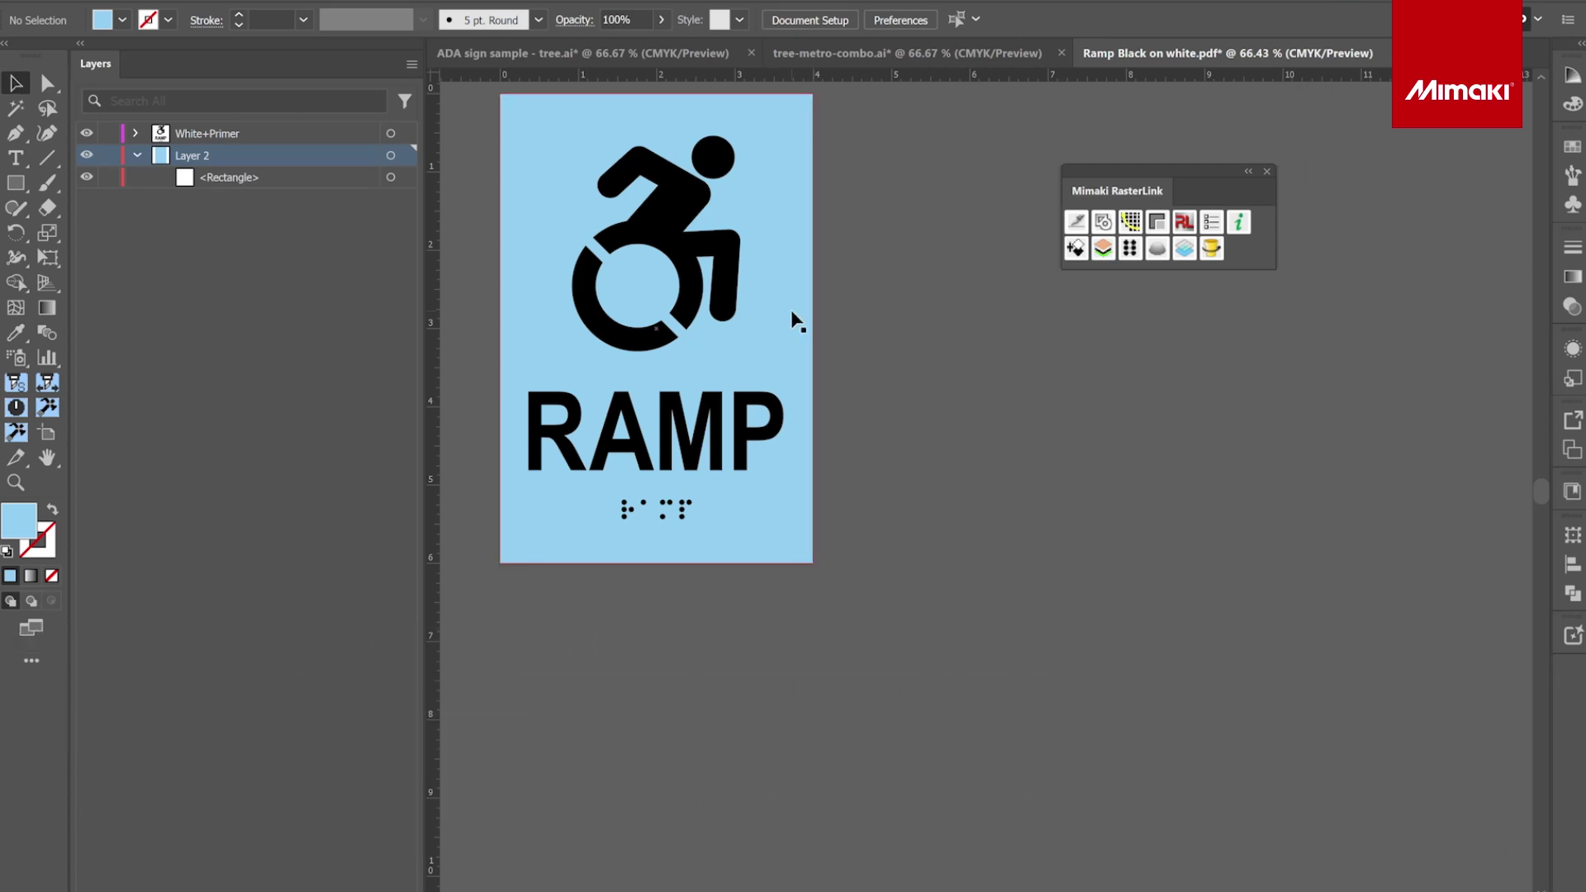
left_click(391, 134)
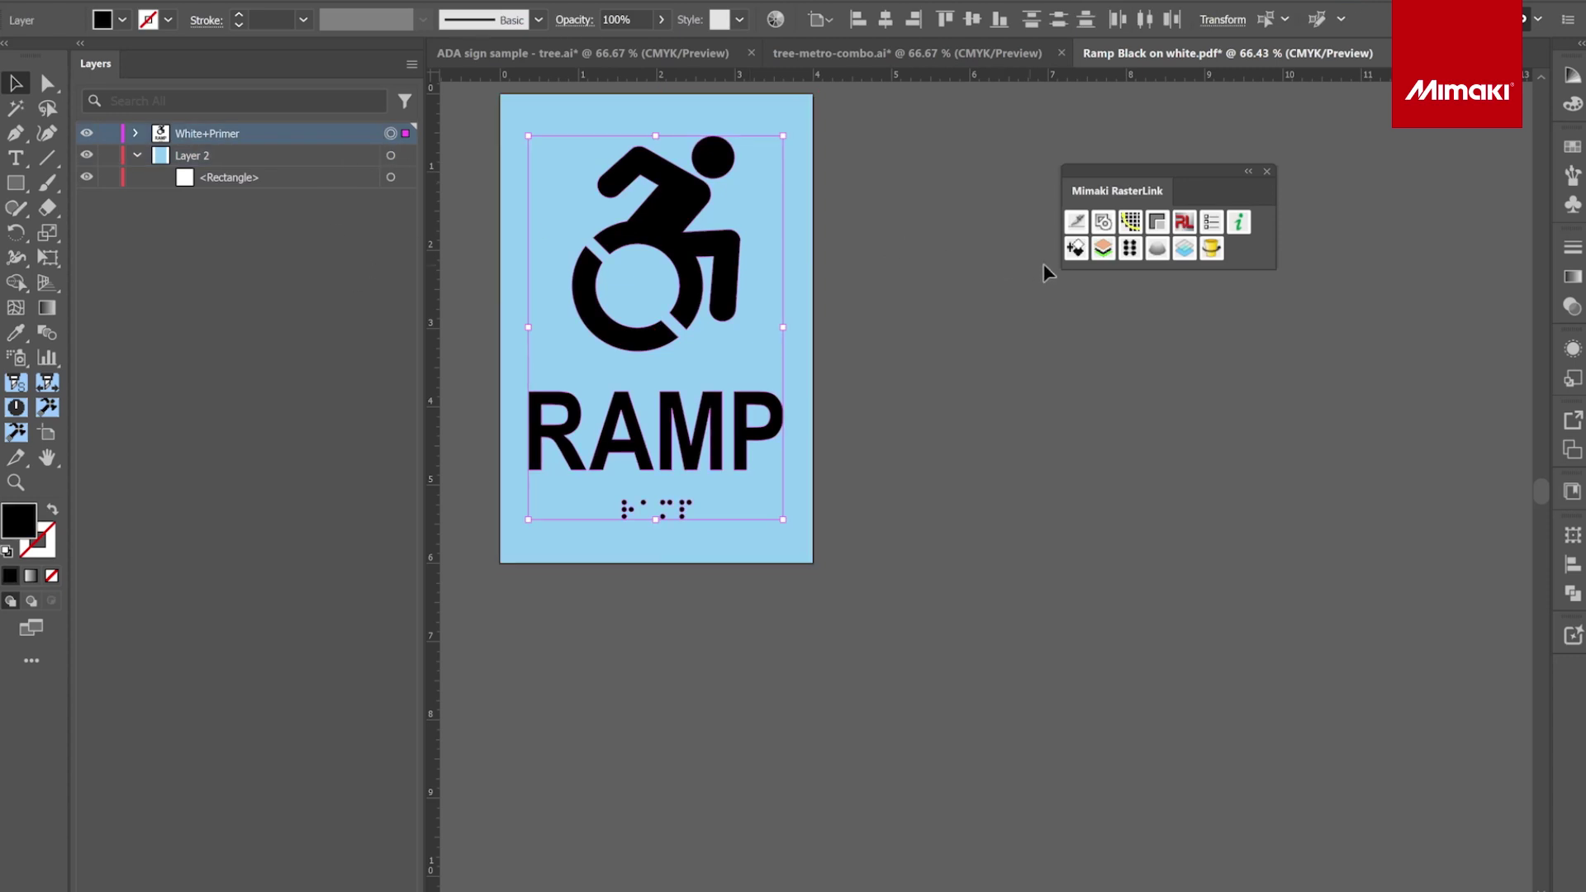
left_click(1130, 248)
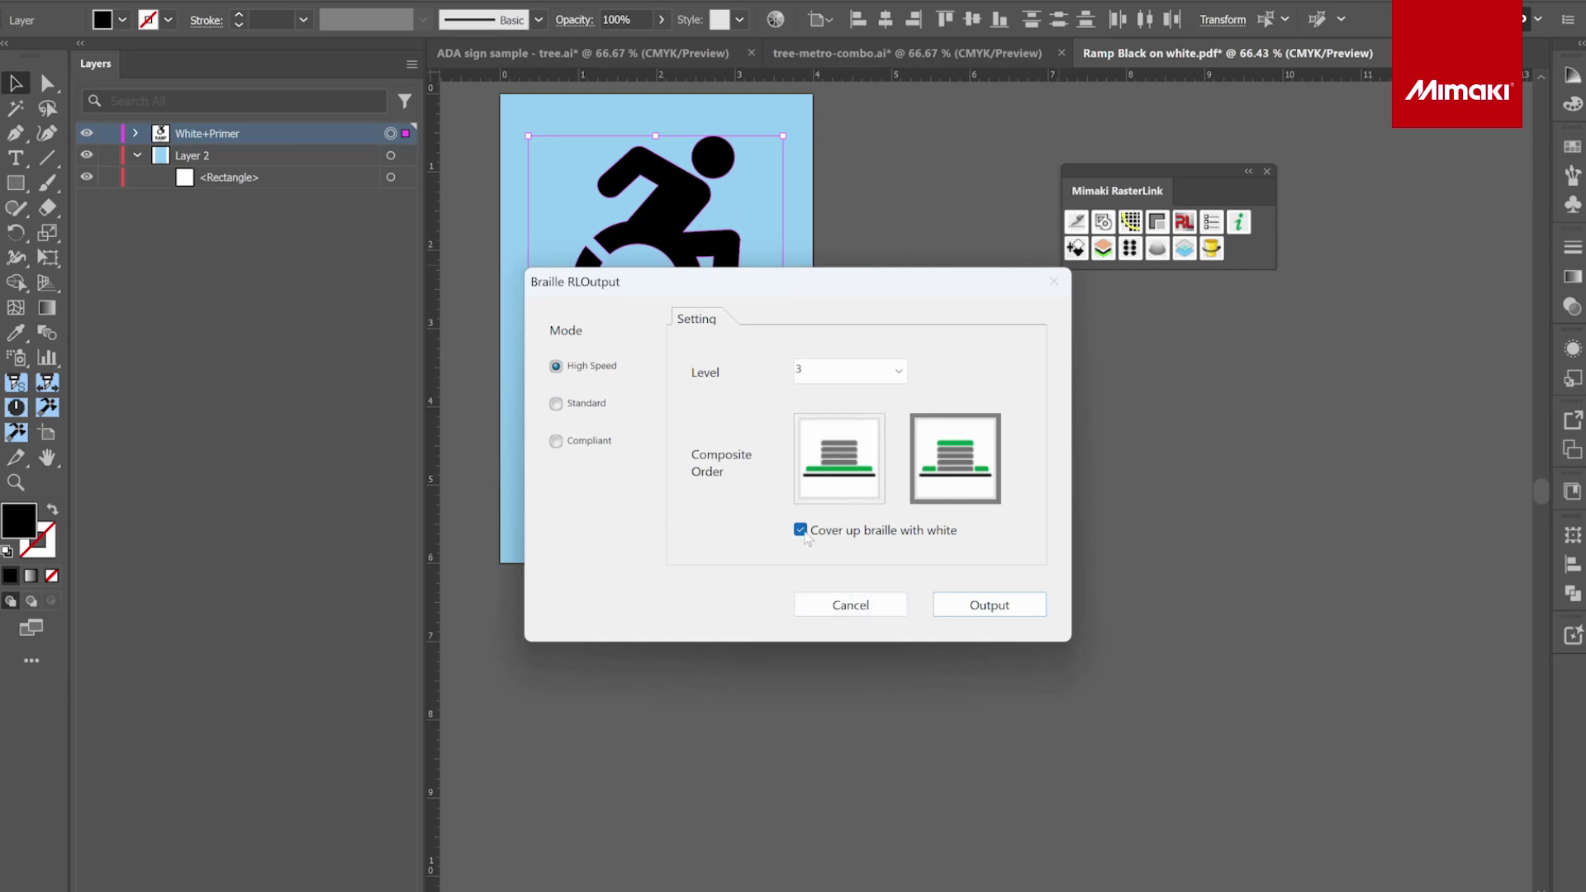
left_click(801, 529)
left_click(851, 469)
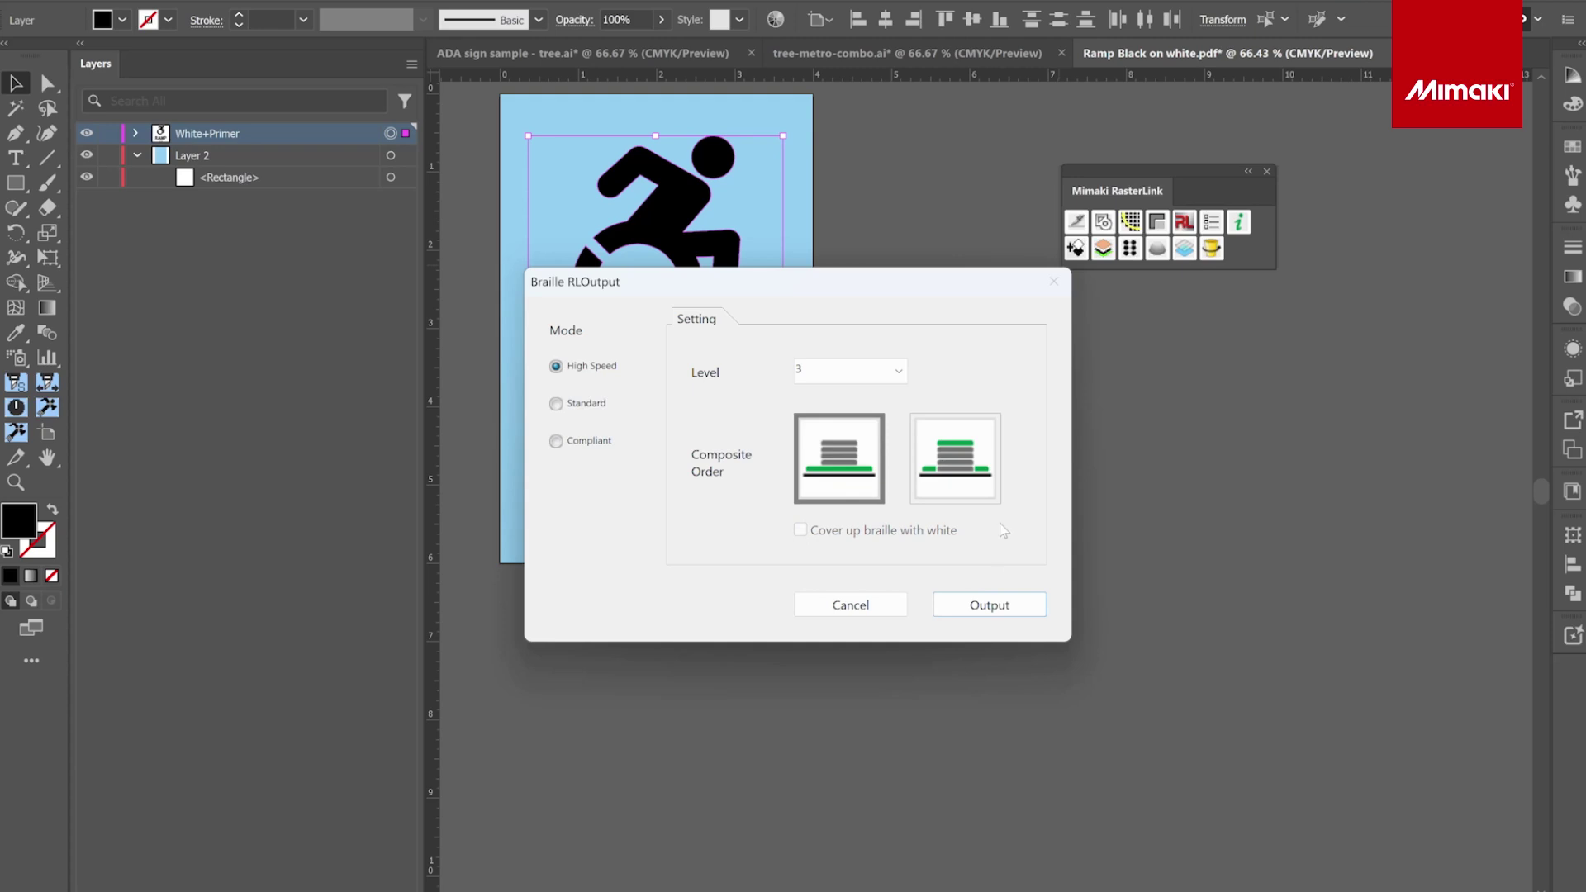
left_click(1015, 609)
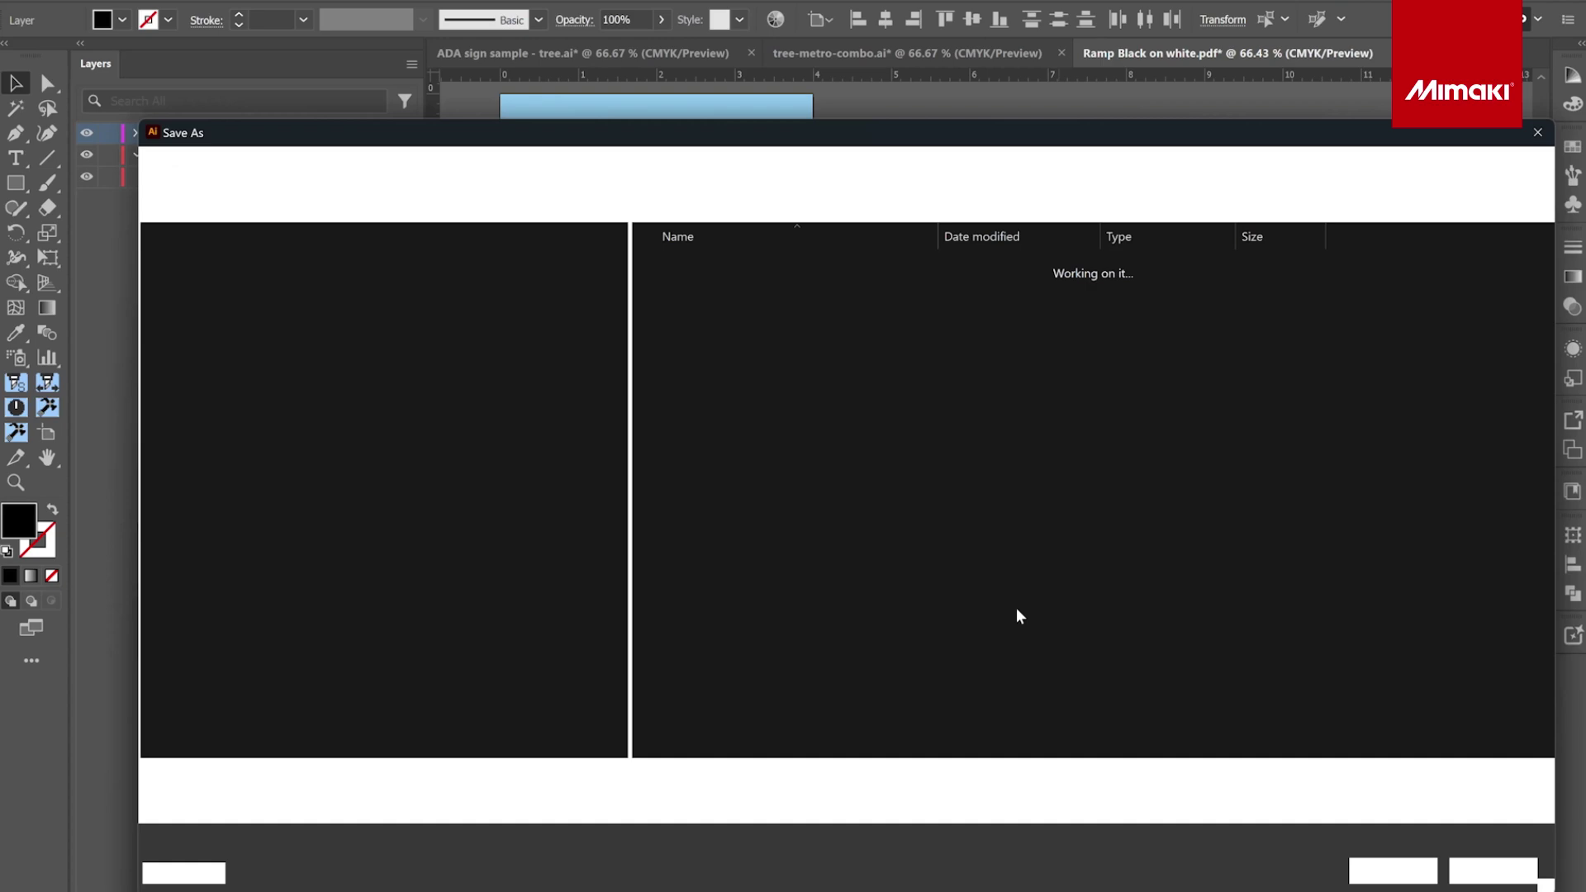
left_click(1414, 882)
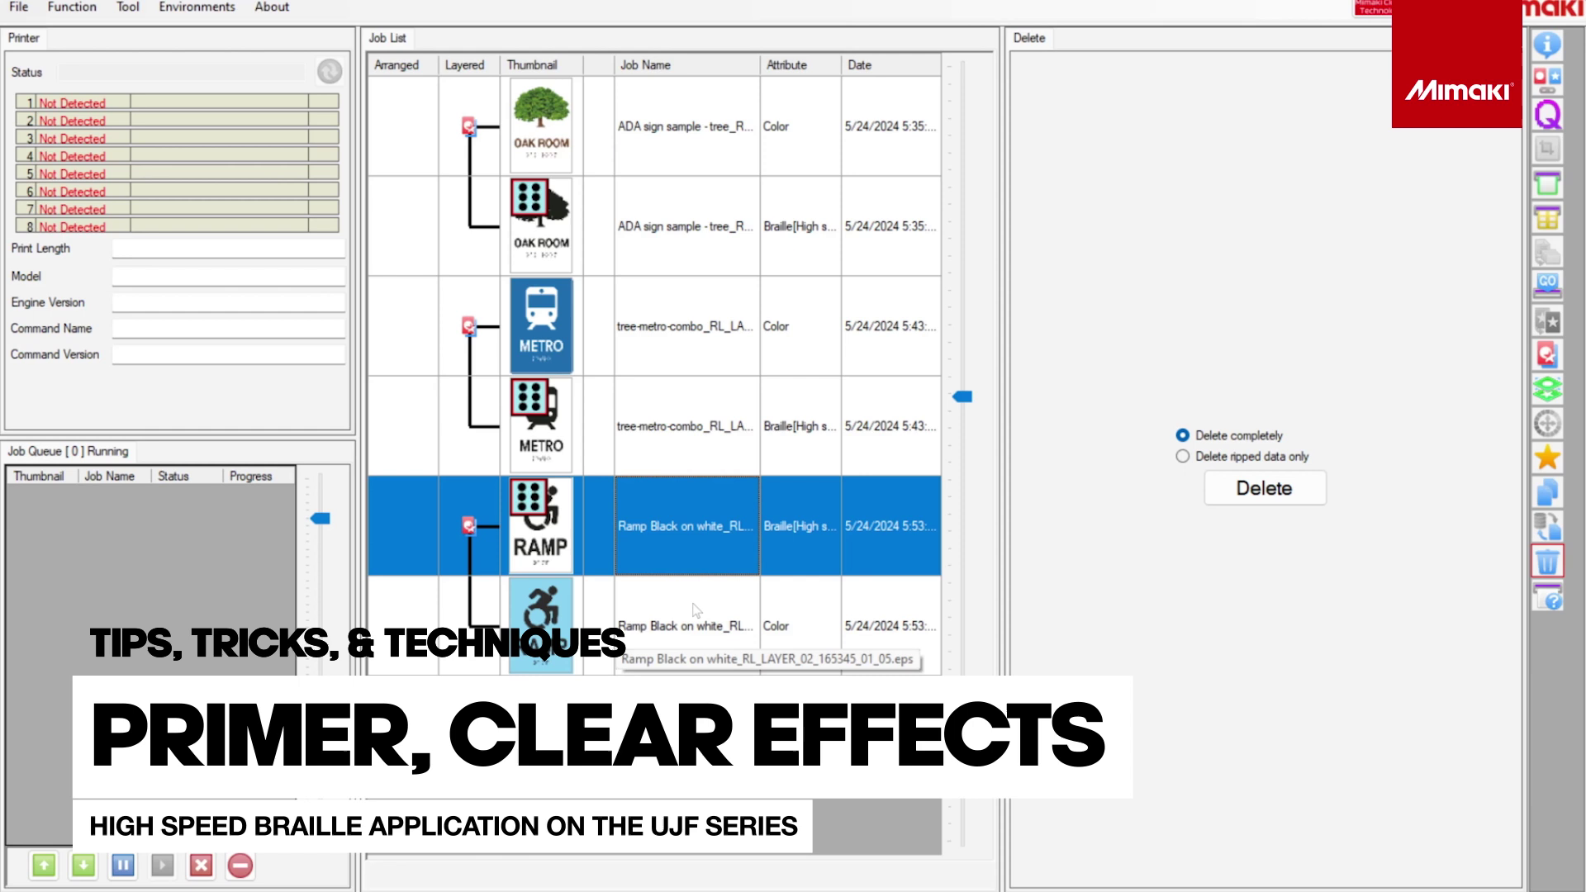
- Release the composite of the RAMP Braille and colour jobs so they are separate
left_click(695, 613)
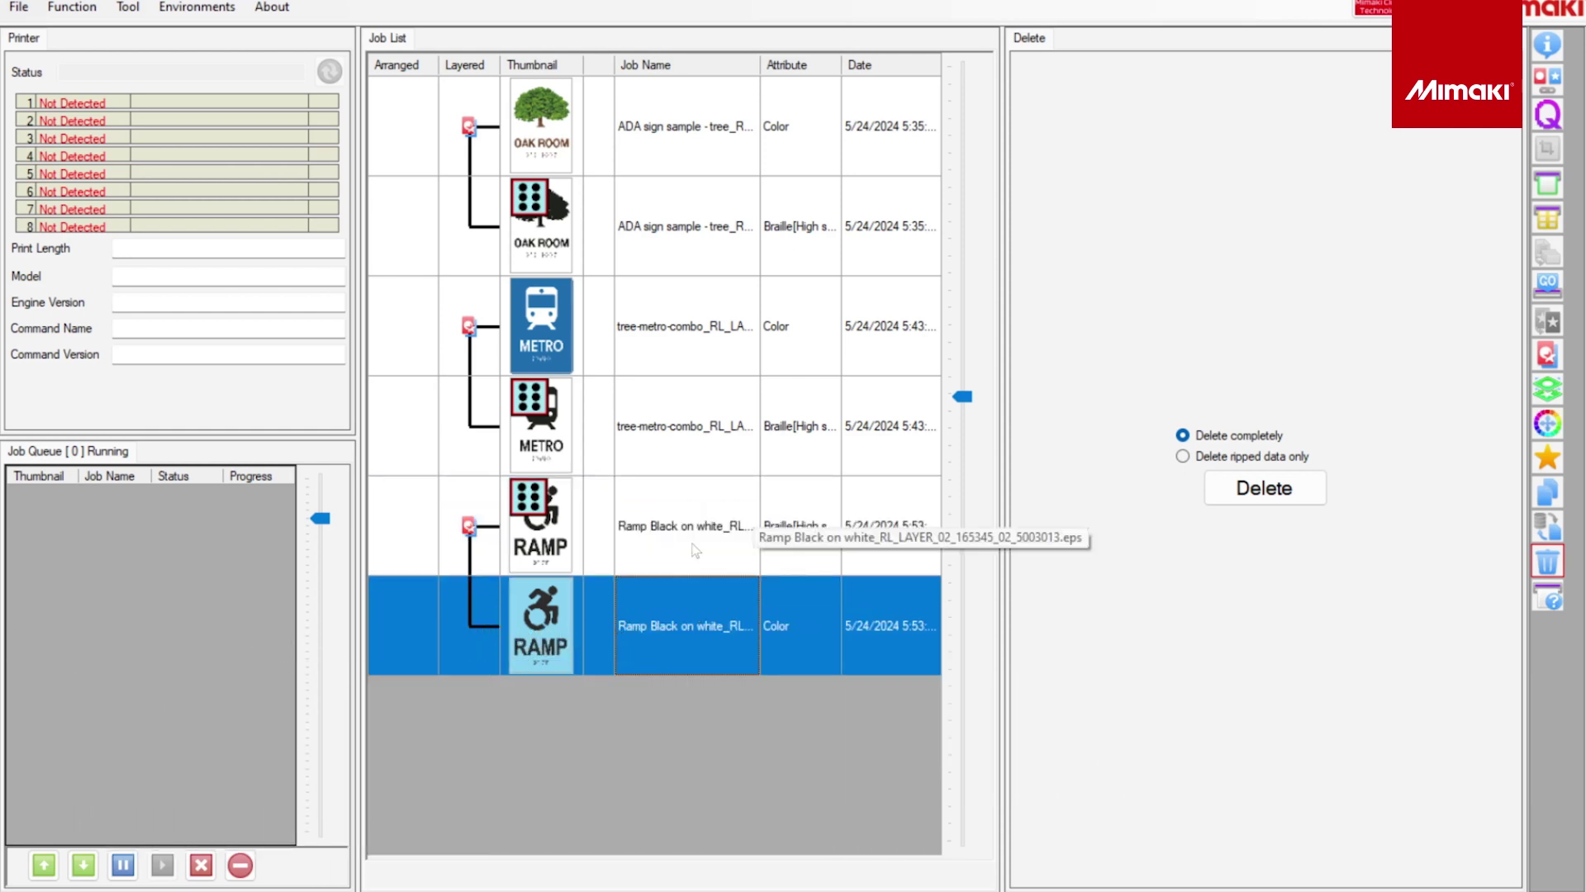
left_click(695, 551, "ctrl")
left_click(1547, 357)
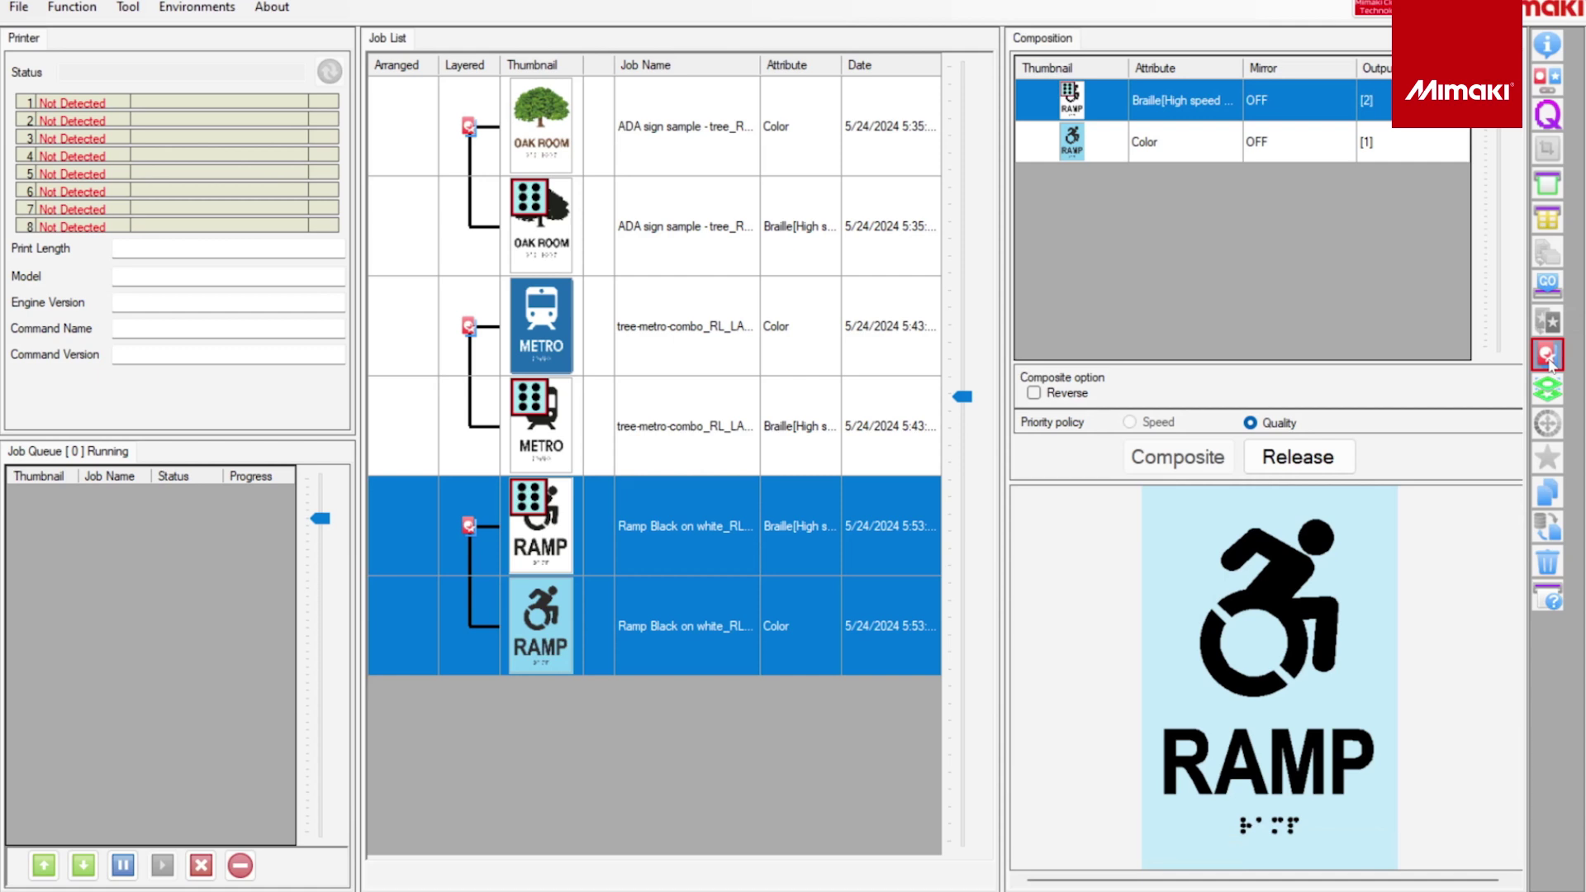
left_click(1297, 457)
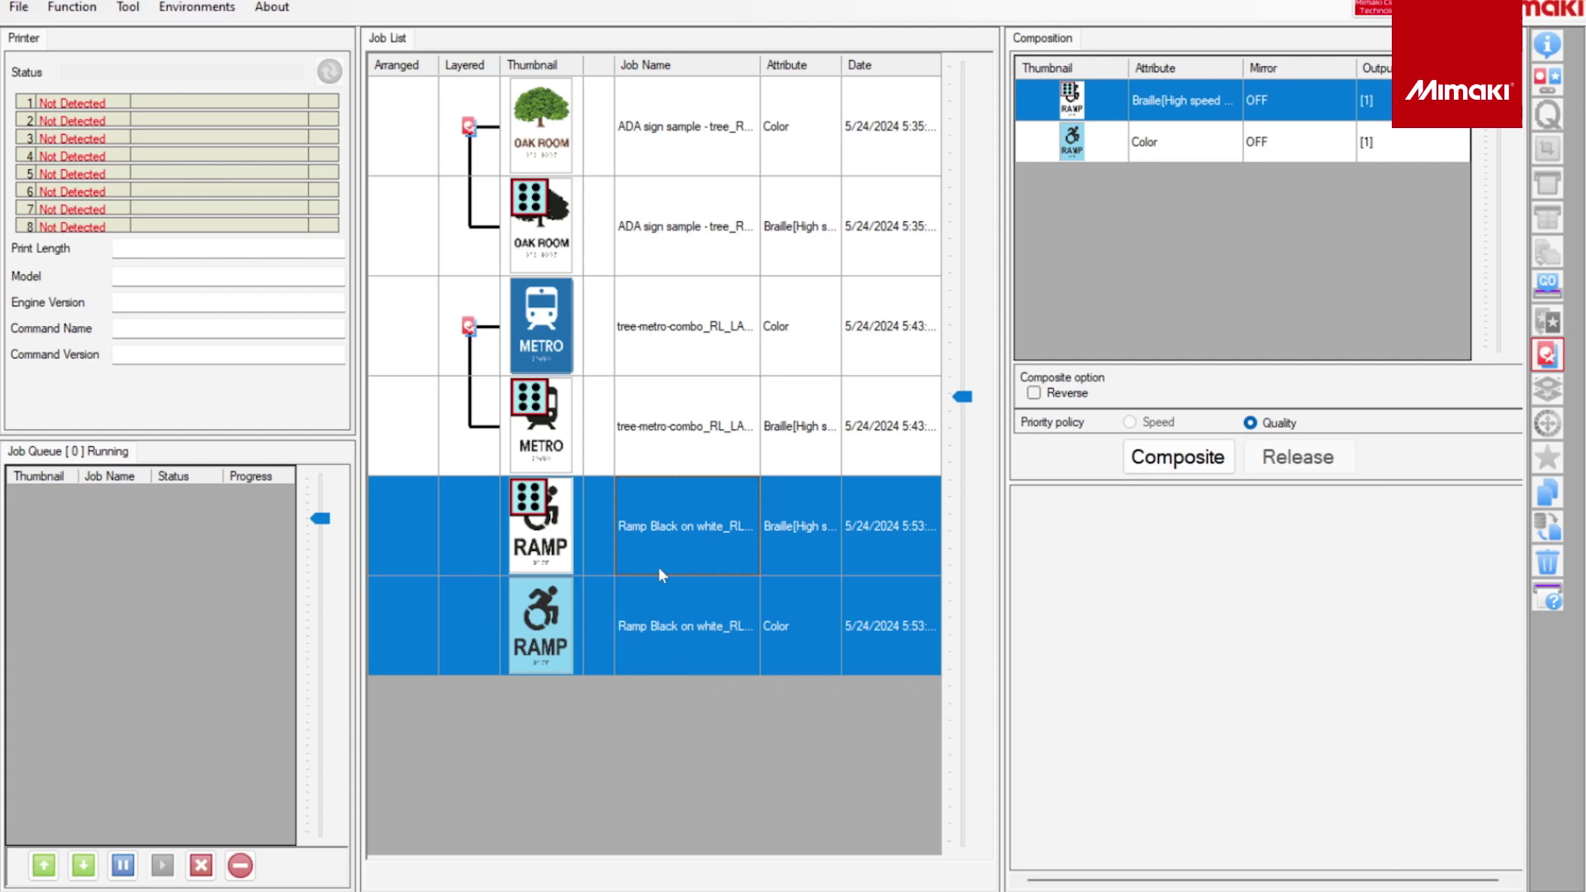
- Reselect both RAMP jobs and move the colour layer above the Braille layer
left_click(655, 528)
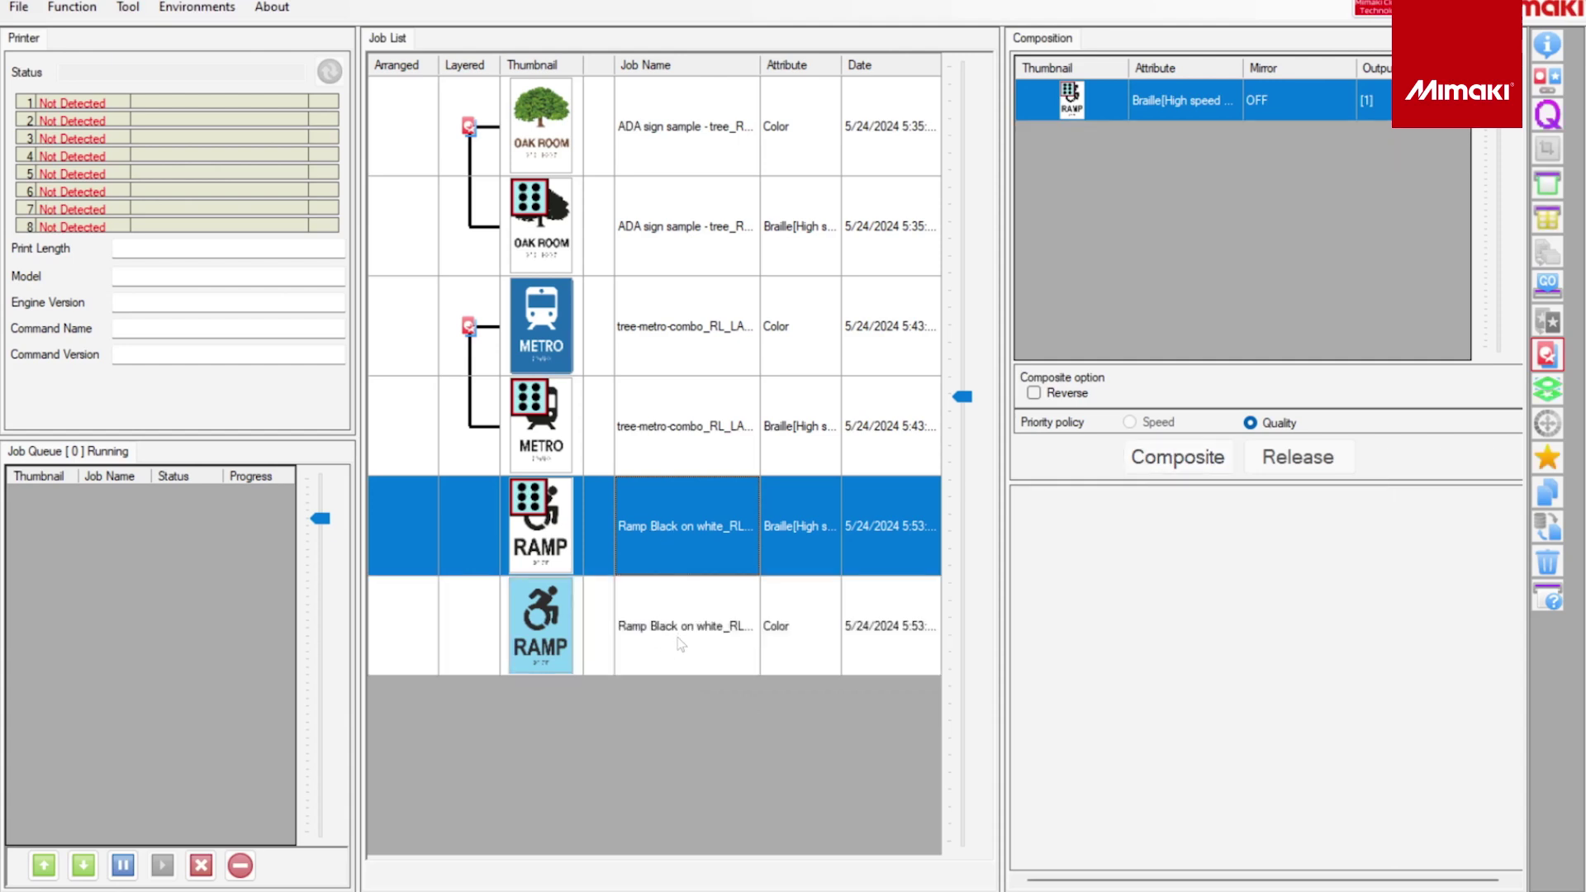
left_click(681, 644)
left_click(904, 489, "ctrl")
left_click_drag(1172, 145, 1183, 103)
- Create a Primer special plate at 100% over the whole image for the RAMP colour job
left_click(1547, 321)
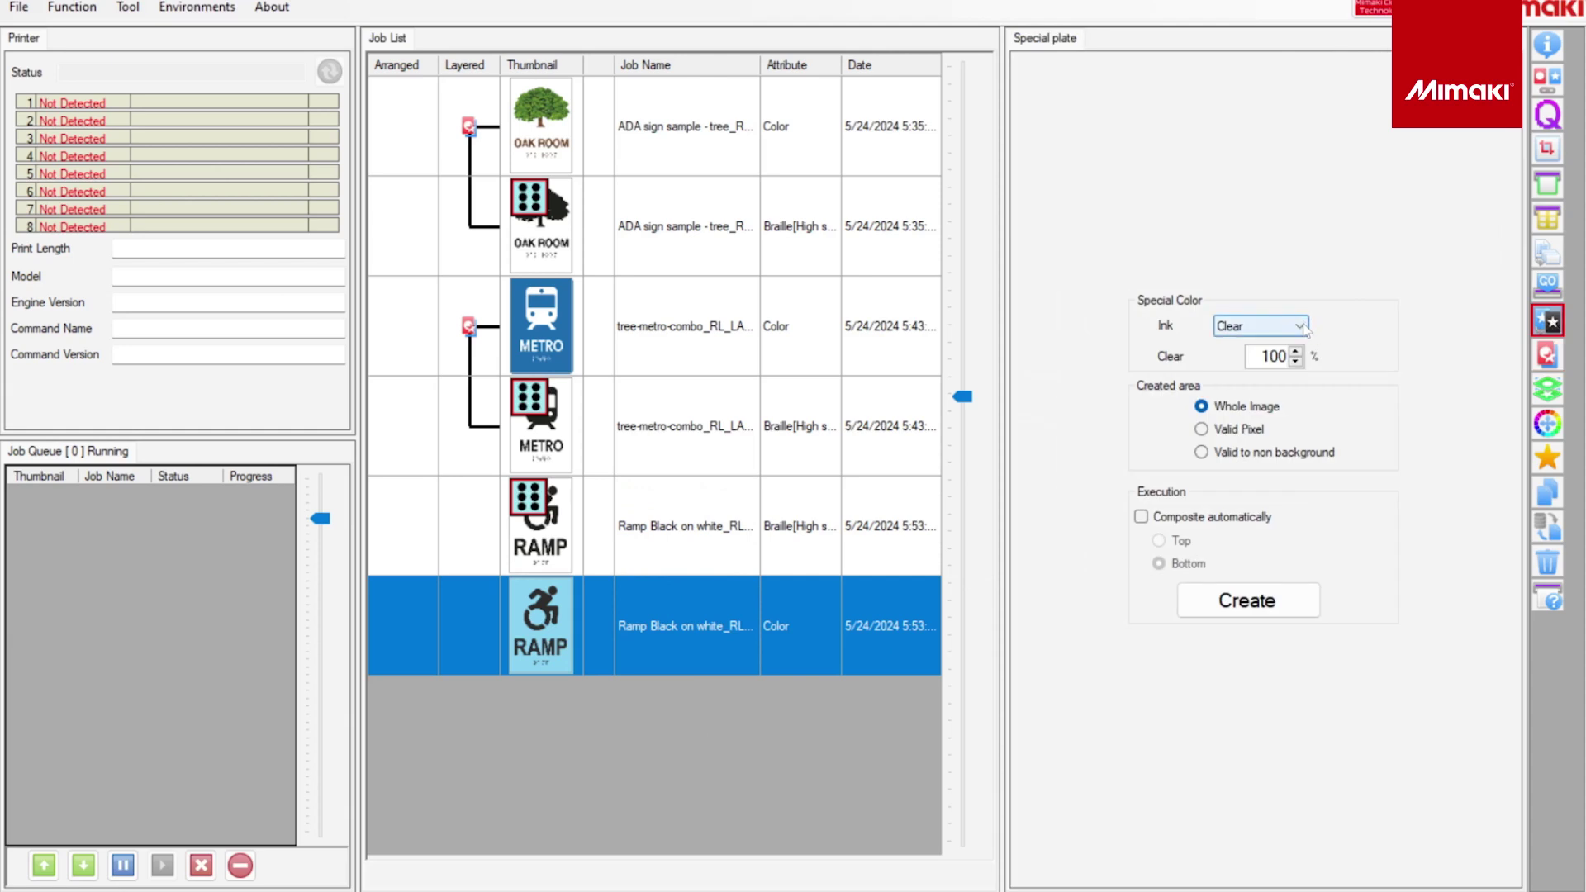
left_click(1301, 326)
left_click(1264, 357)
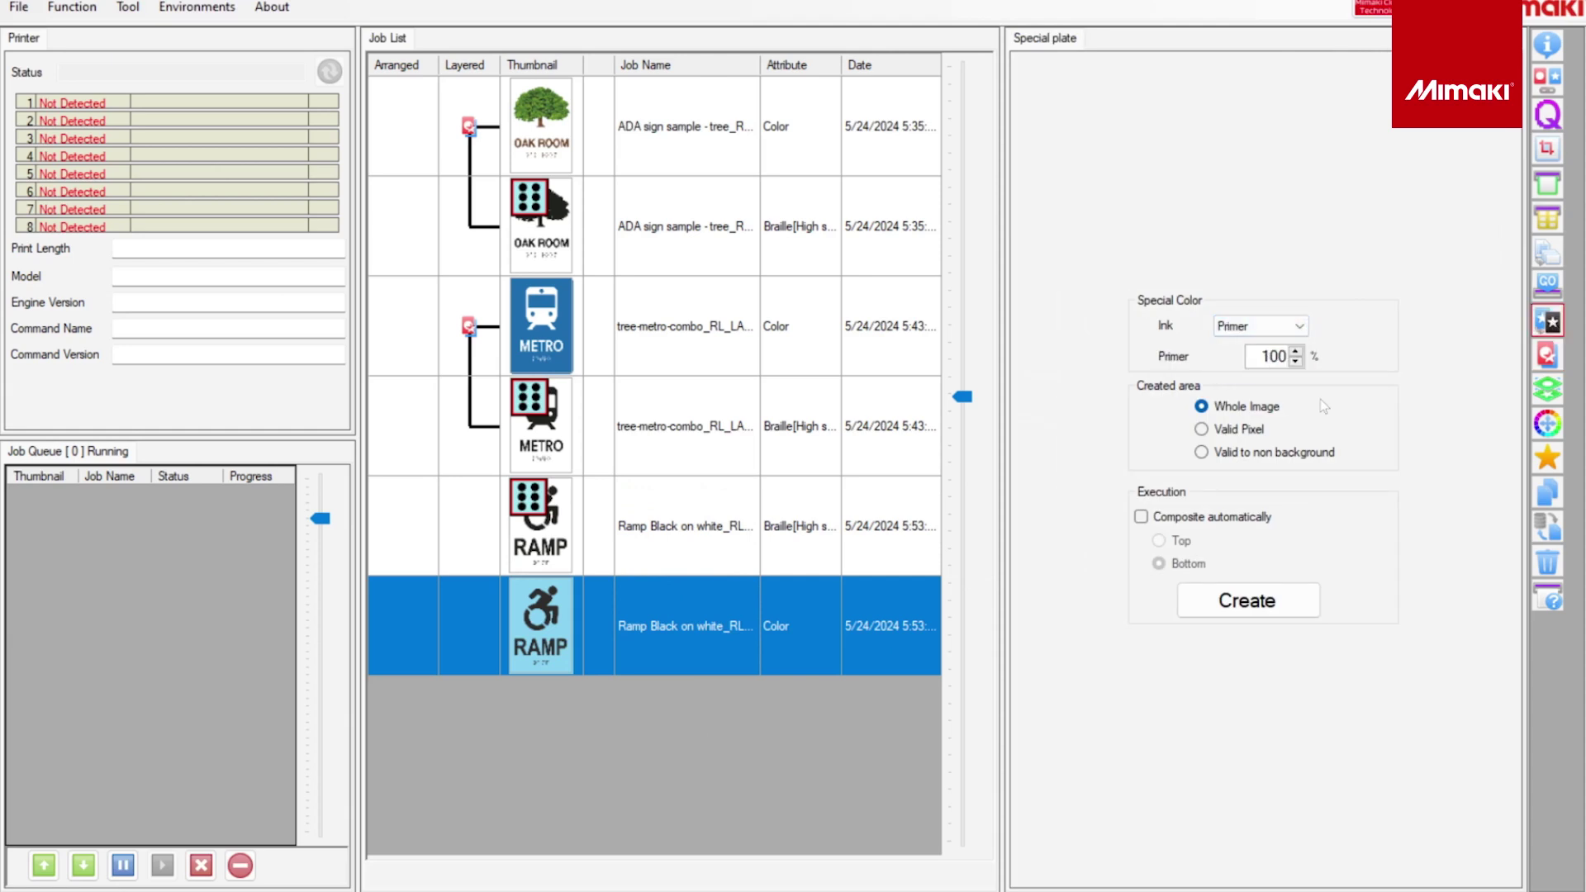
left_click(1259, 597)
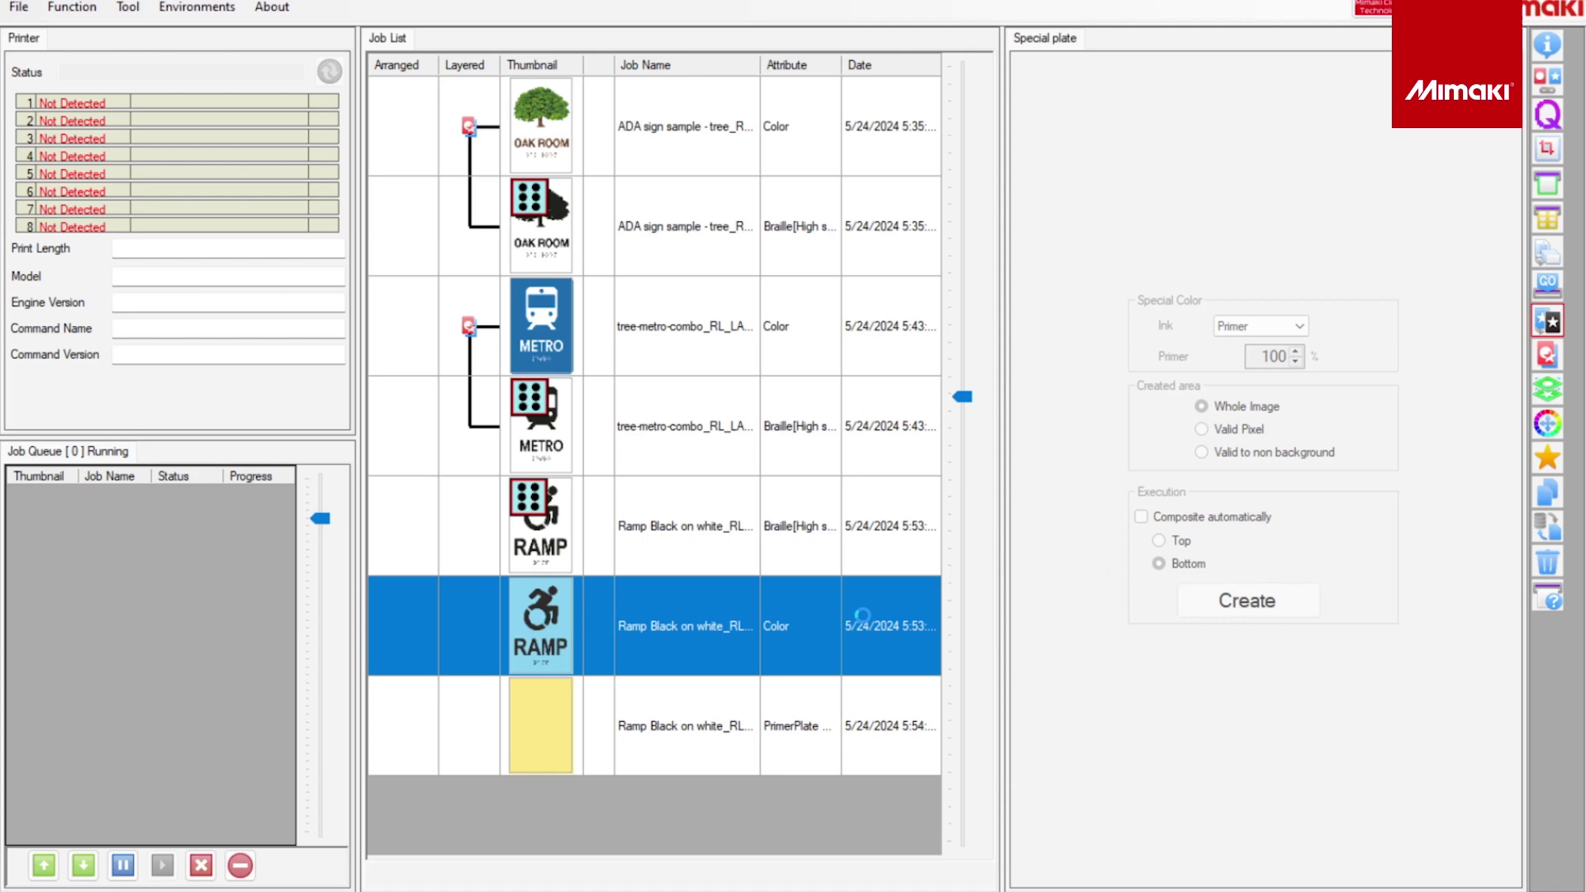
- Composite the RAMP Braille, colour and PrimerPlate jobs into one layered job, accepting the warning
left_click(701, 547)
left_click(703, 722, "shift")
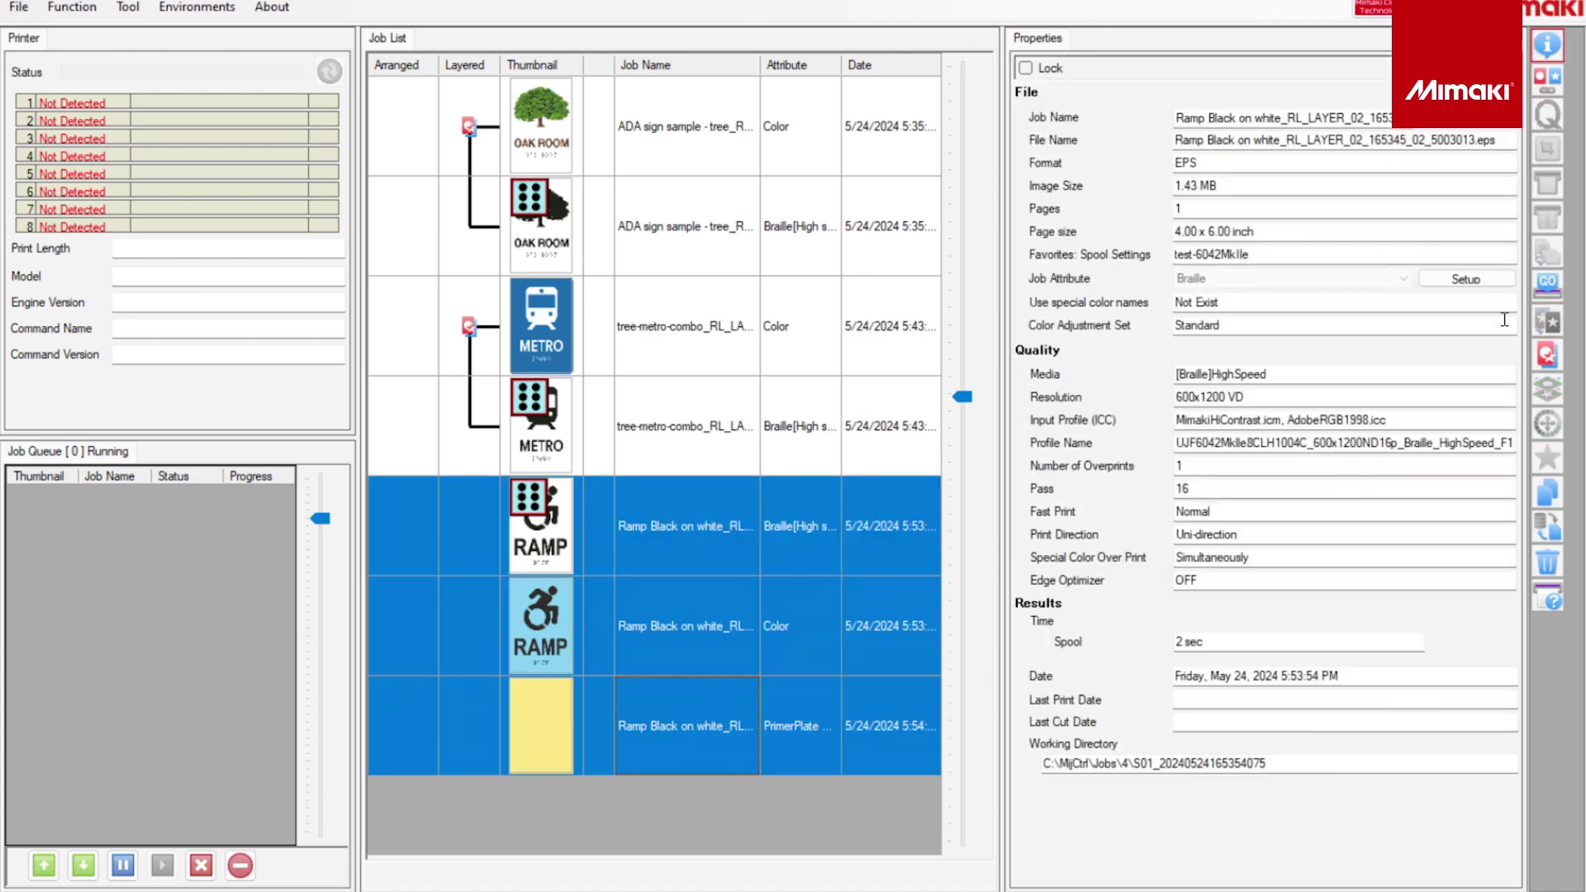
left_click(1547, 355)
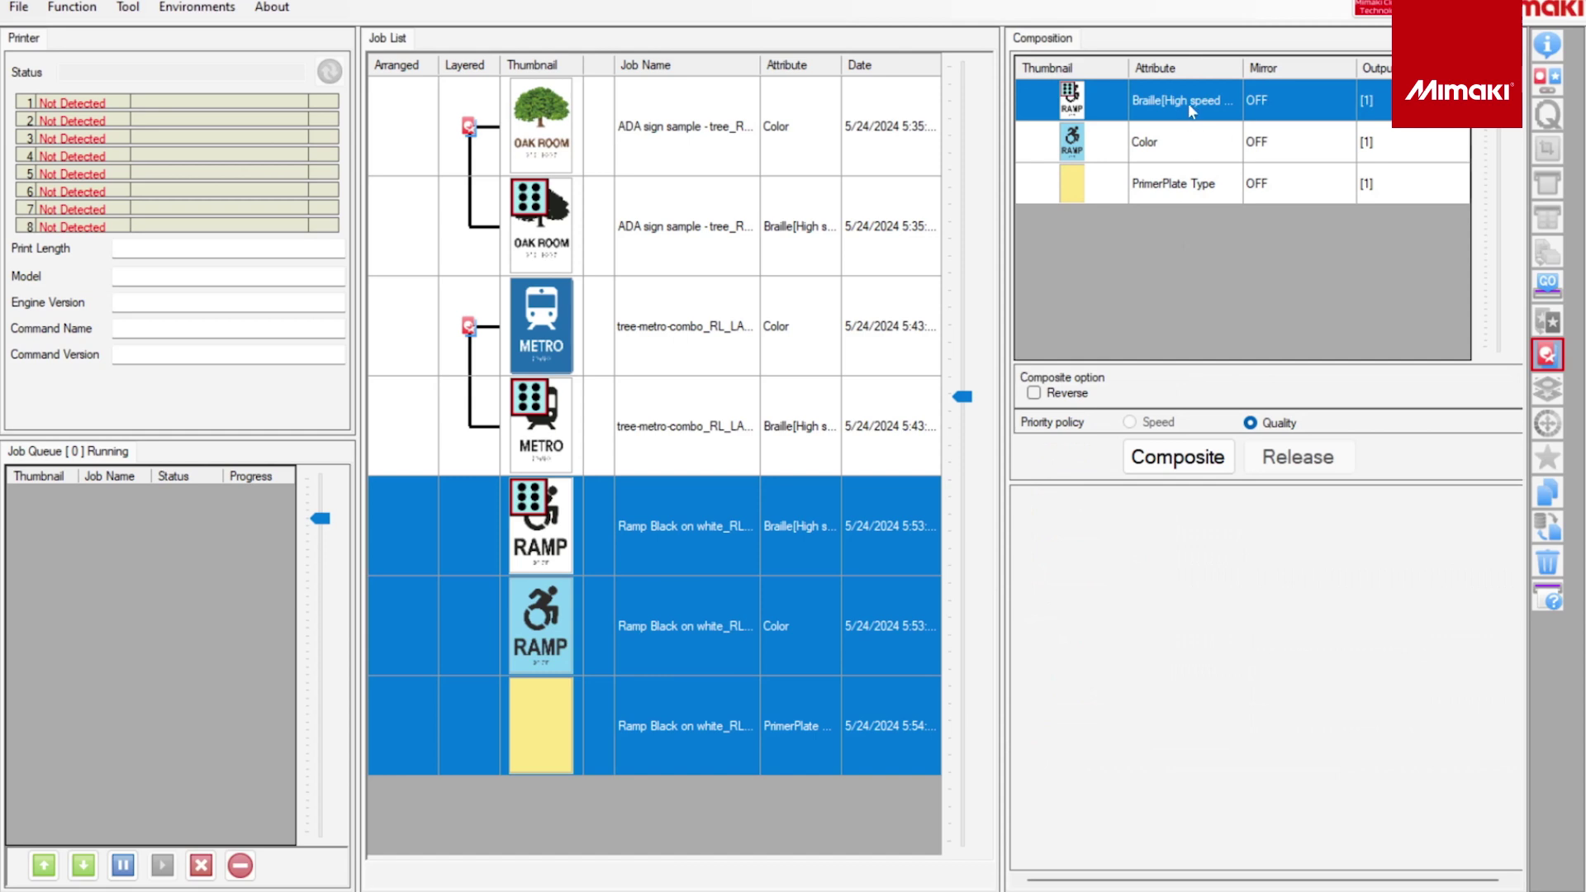
left_click(1178, 462)
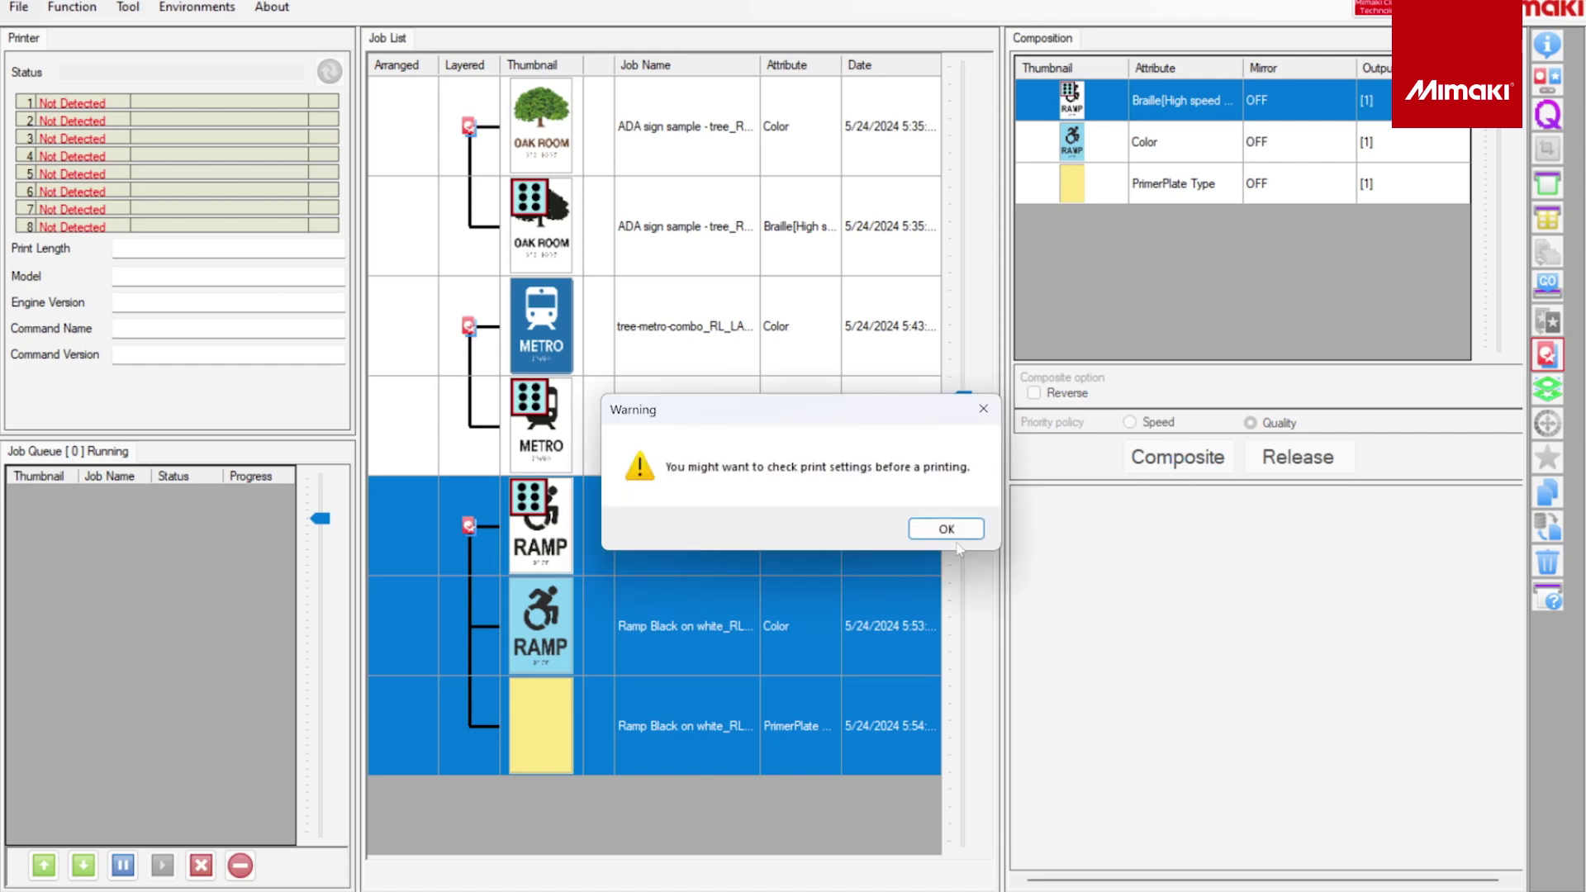
left_click(946, 529)
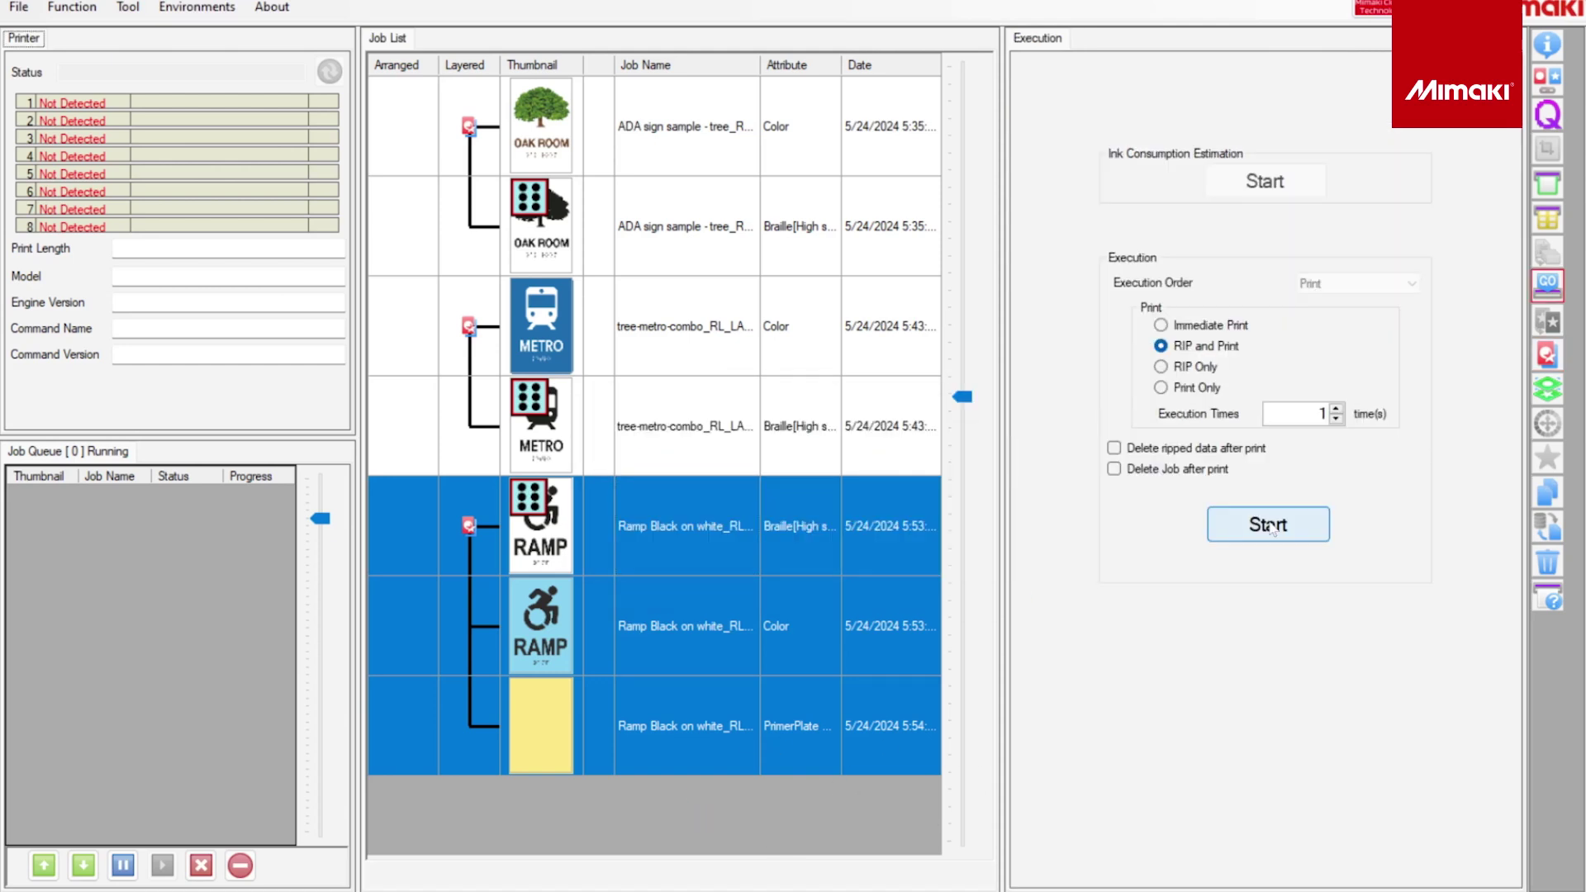